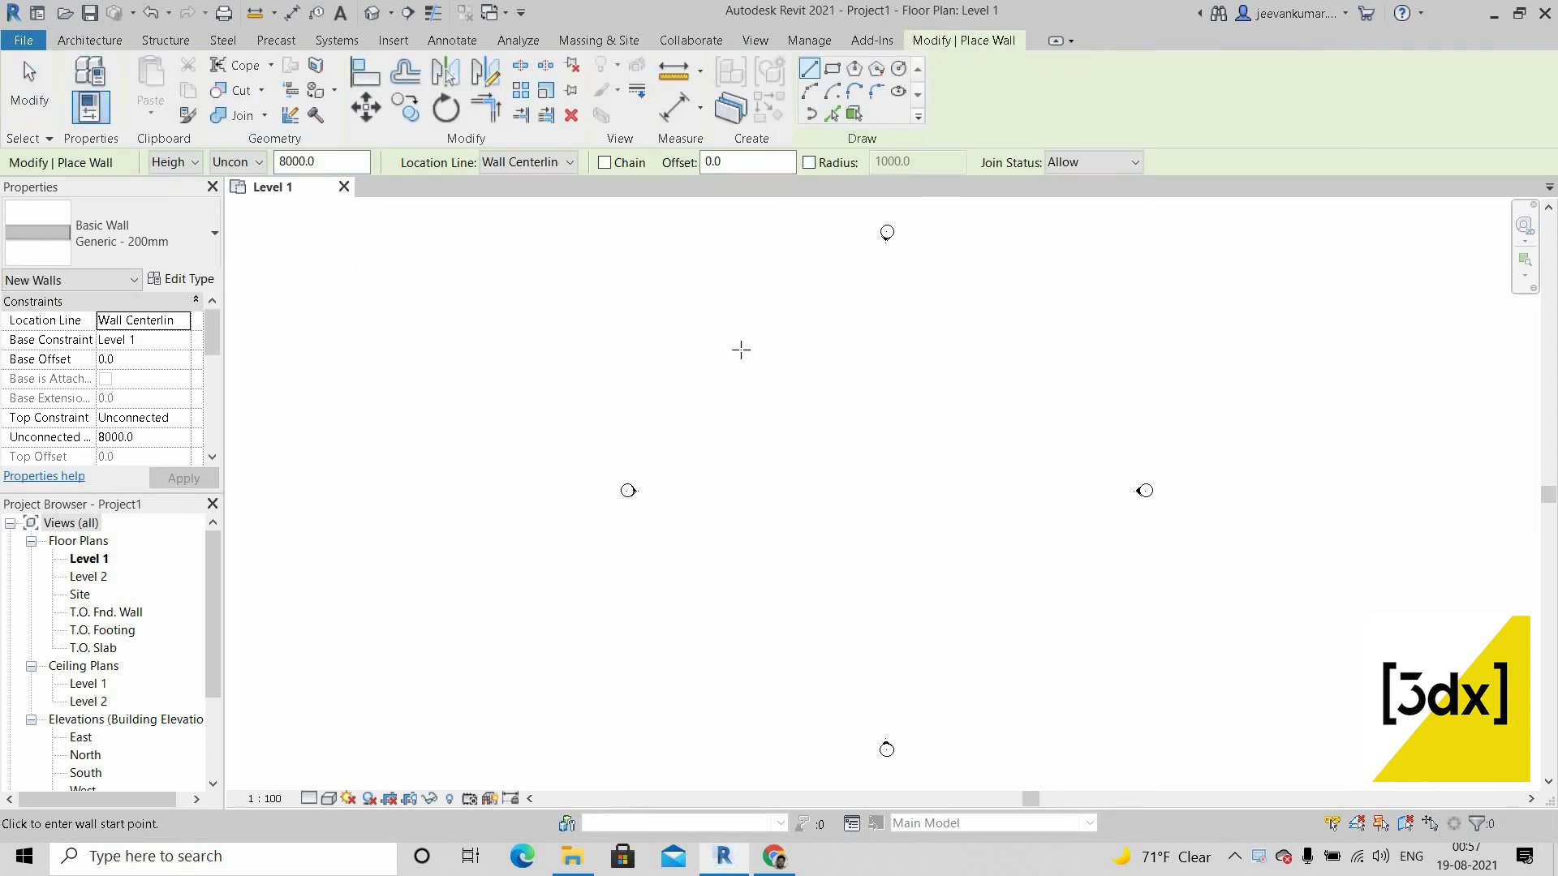
Step: Look through the available wall types and choose Exterior - Brick on Mtl. Stud for the new wall
{"action": "left_click", "coordinate": [213, 237]}
{"action": "scroll", "coordinate": [222, 509], "scroll_direction": "up", "scroll_amount": 2}
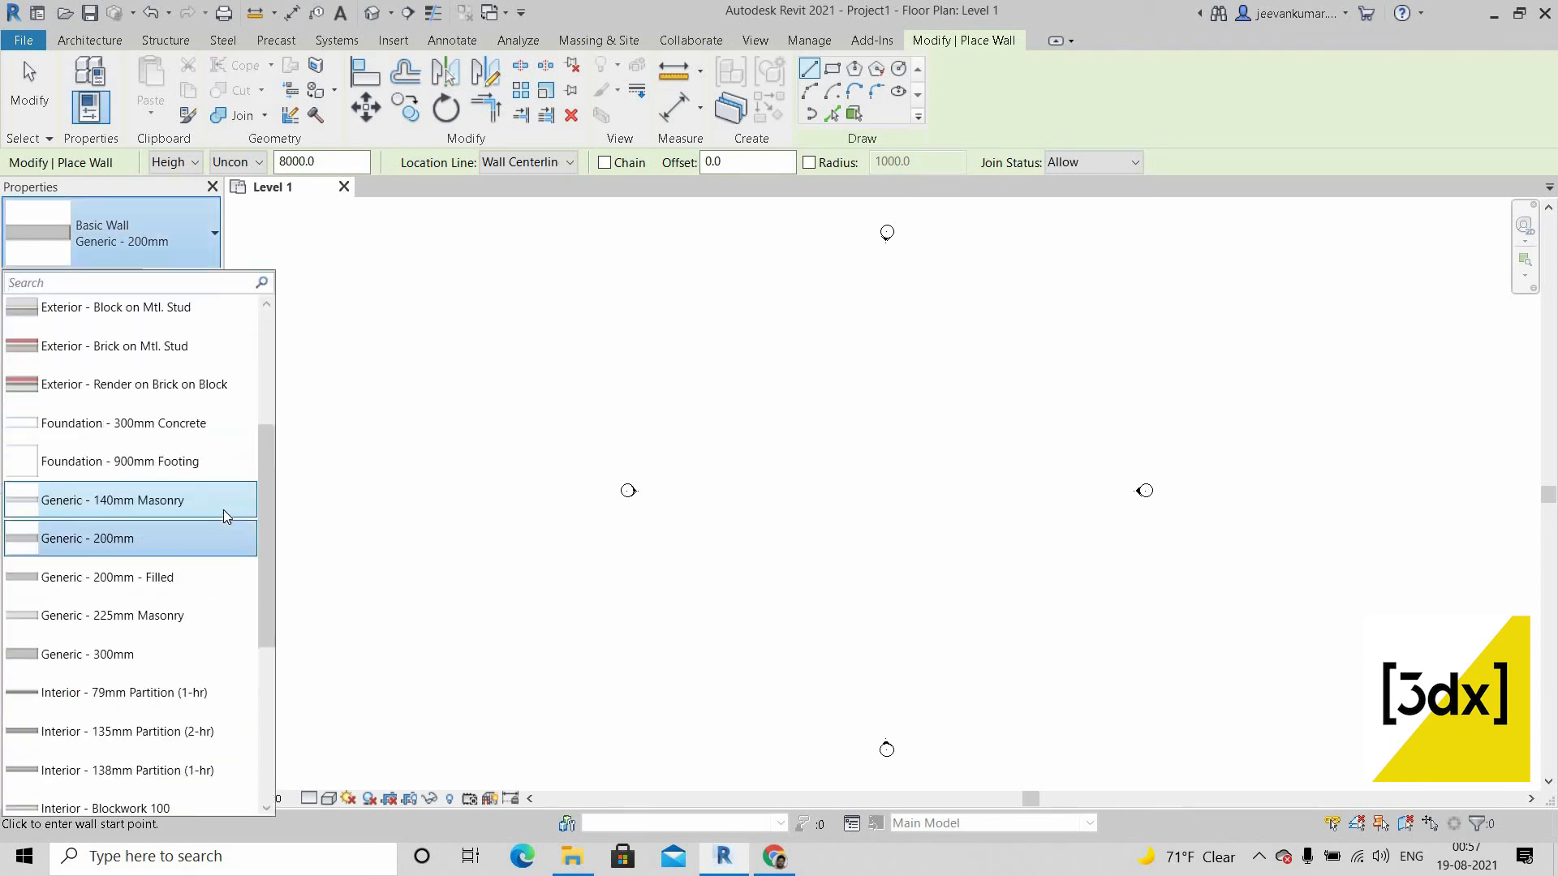
{"action": "scroll", "coordinate": [223, 510], "scroll_direction": "up", "scroll_amount": 4}
{"action": "scroll", "coordinate": [226, 516], "scroll_direction": "down", "scroll_amount": 1}
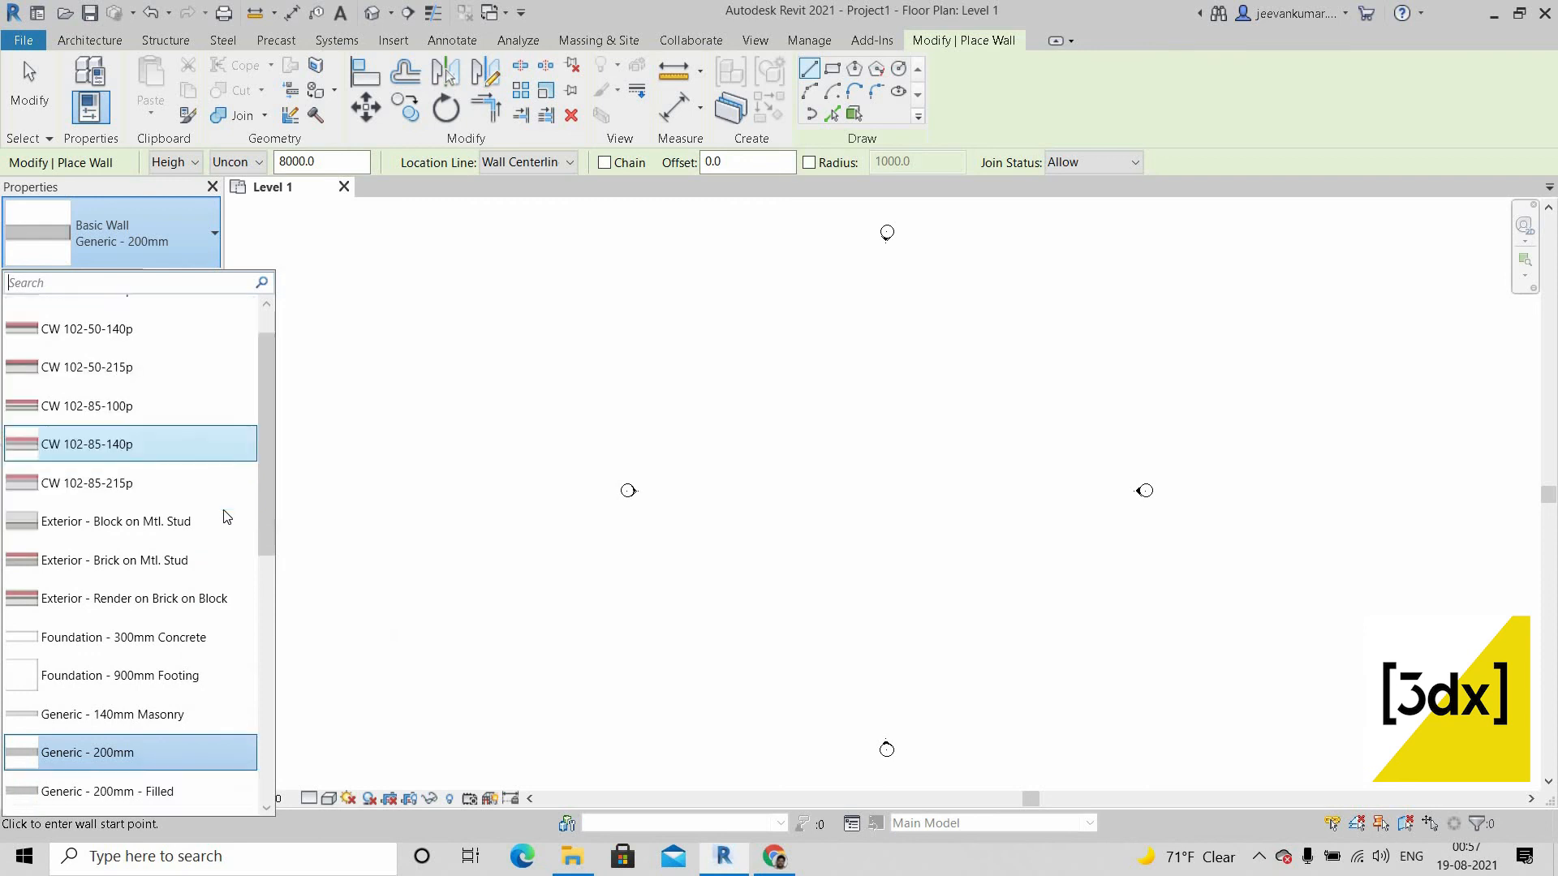
{"action": "scroll", "coordinate": [226, 517], "scroll_direction": "down", "scroll_amount": 5}
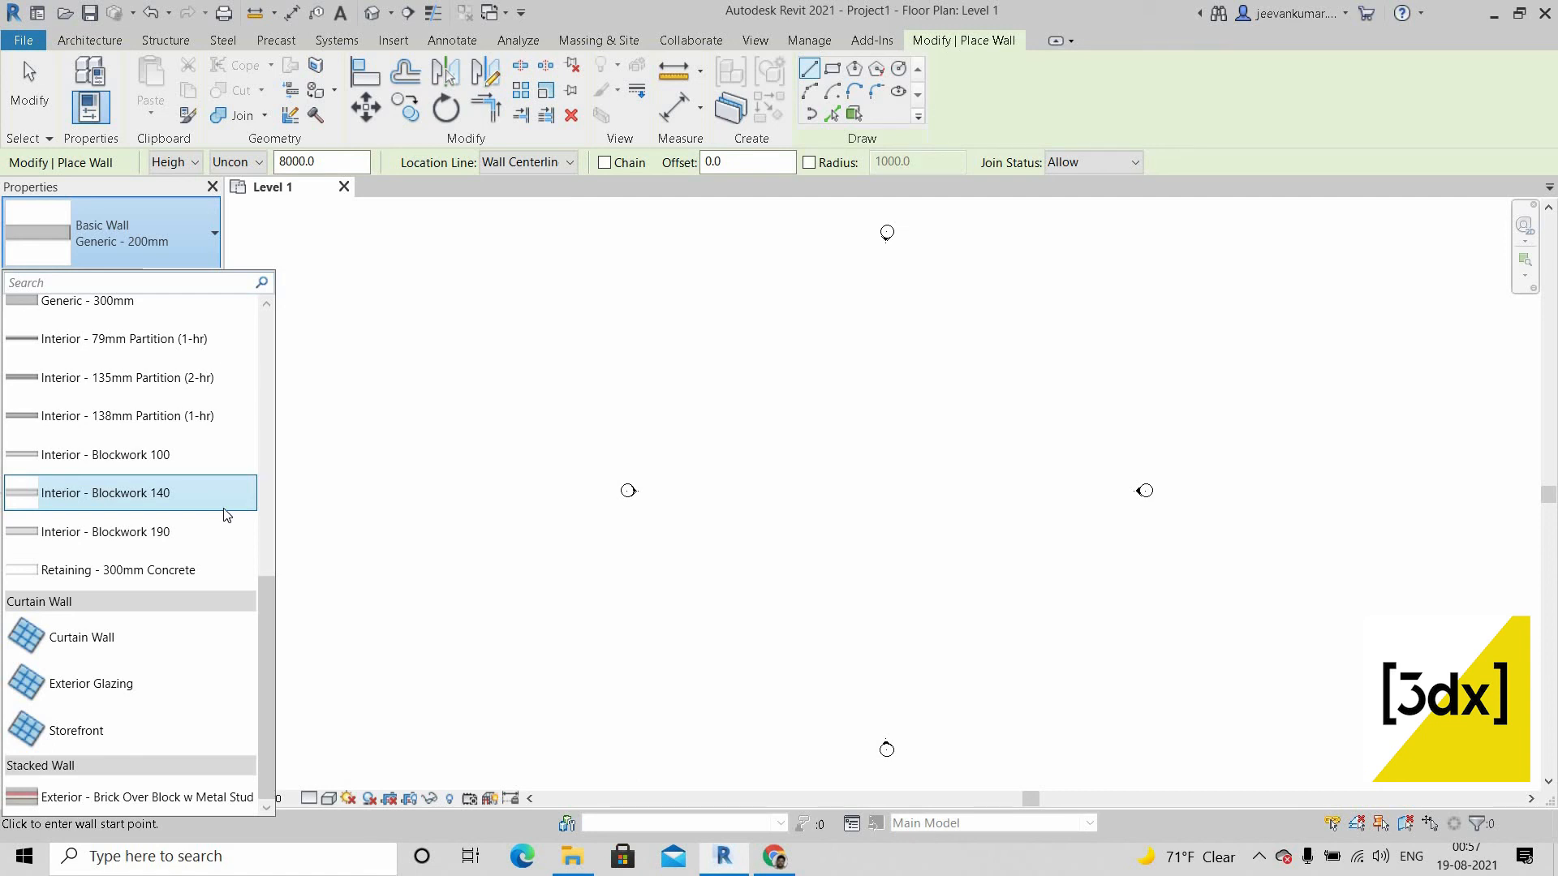
{"action": "scroll", "coordinate": [226, 517], "scroll_direction": "up", "scroll_amount": 5}
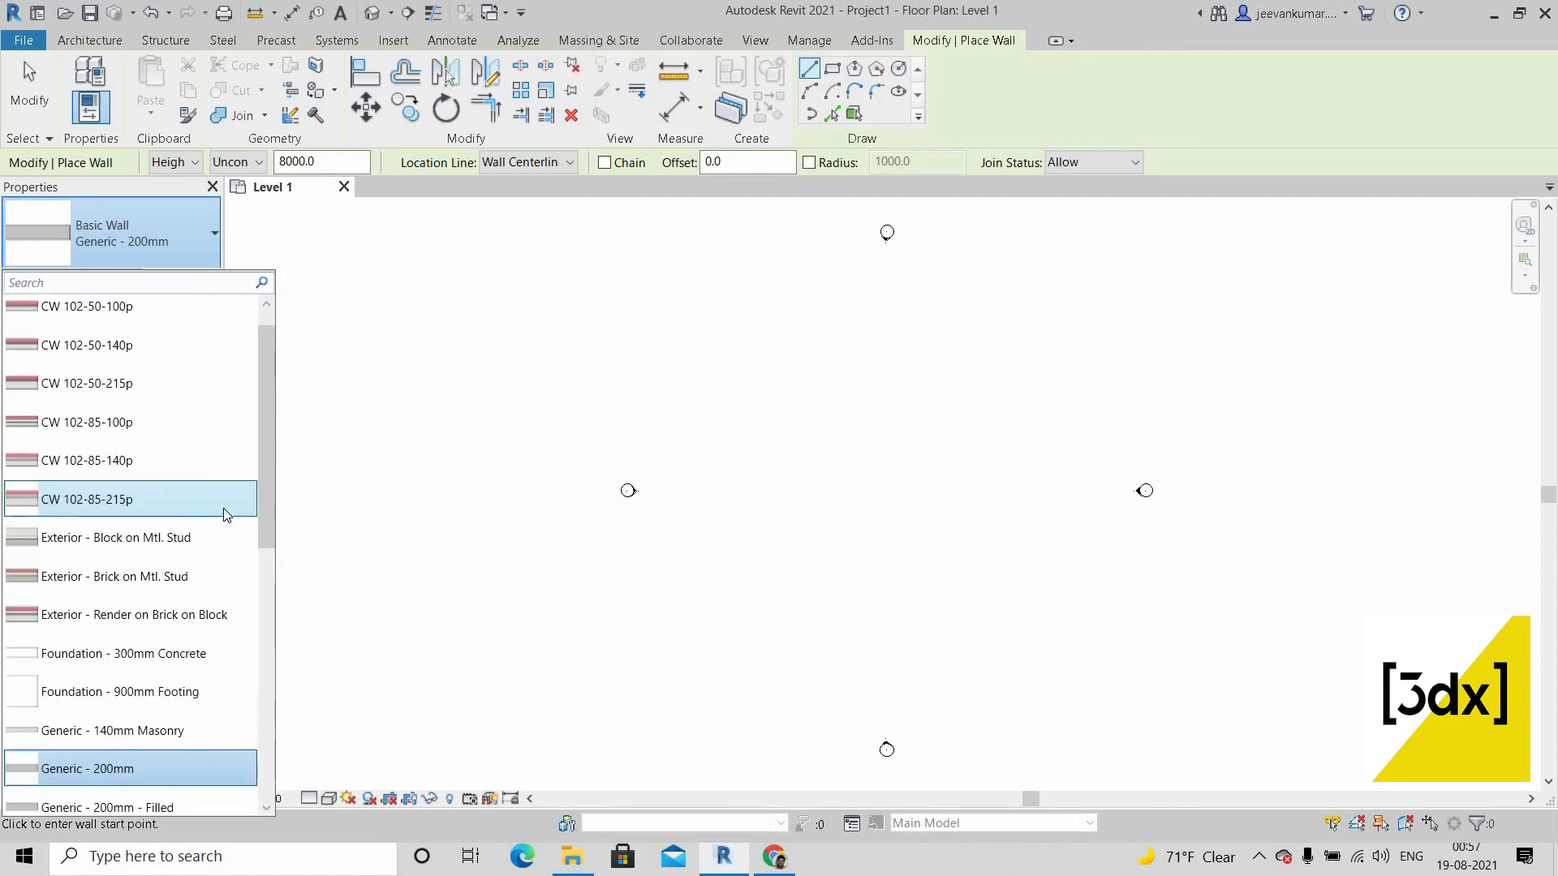
{"action": "scroll", "coordinate": [227, 515], "scroll_direction": "up", "scroll_amount": 1}
{"action": "scroll", "coordinate": [227, 516], "scroll_direction": "down", "scroll_amount": 9}
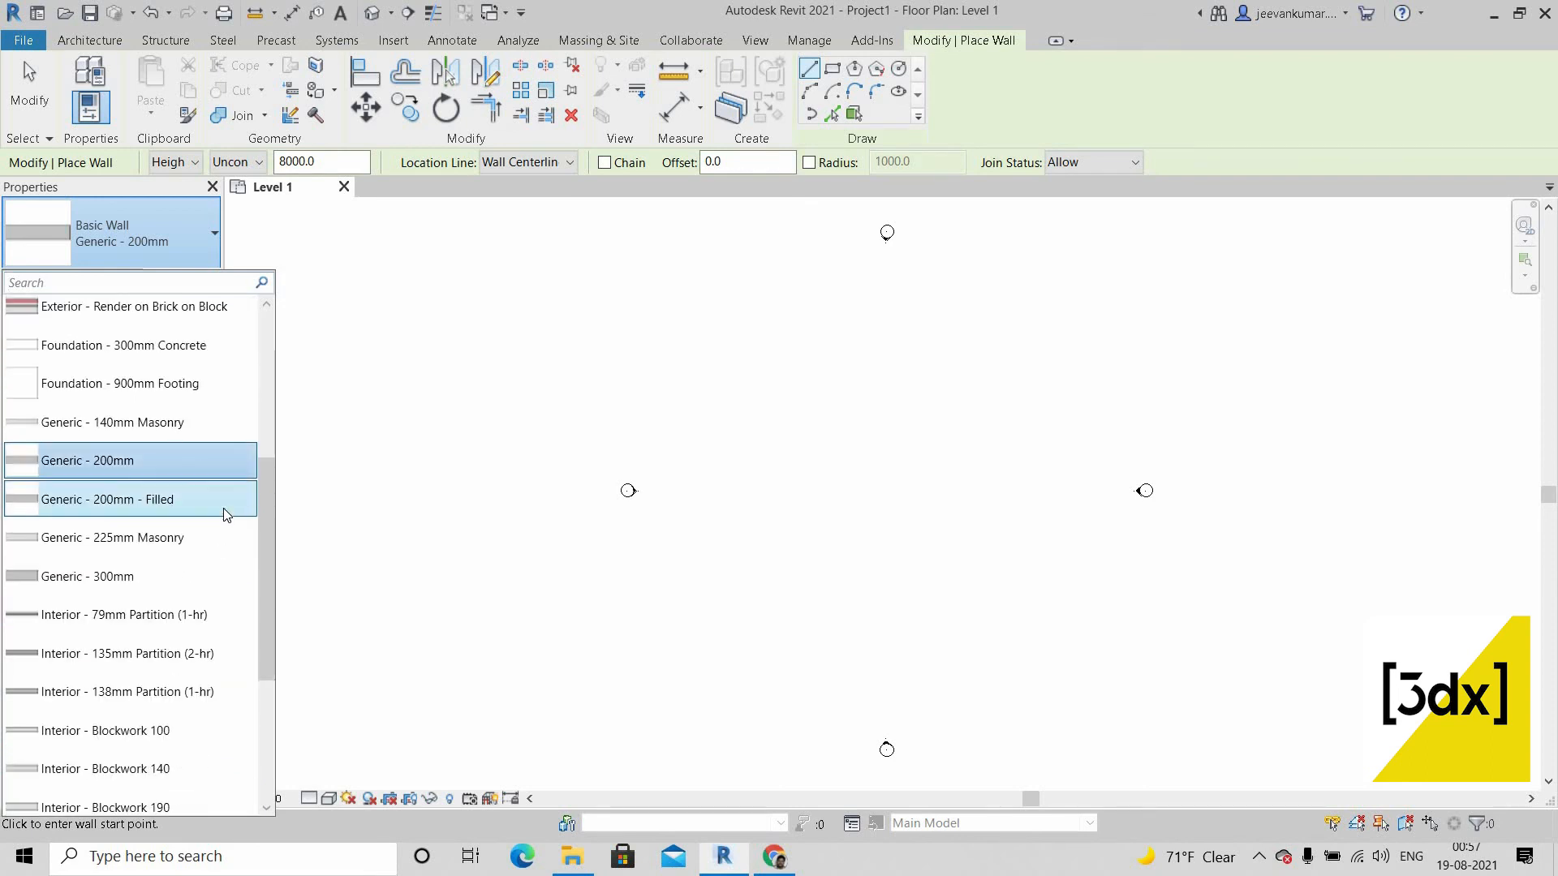
{"action": "scroll", "coordinate": [222, 508], "scroll_direction": "down", "scroll_amount": 3}
{"action": "scroll", "coordinate": [224, 514], "scroll_direction": "down", "scroll_amount": 5}
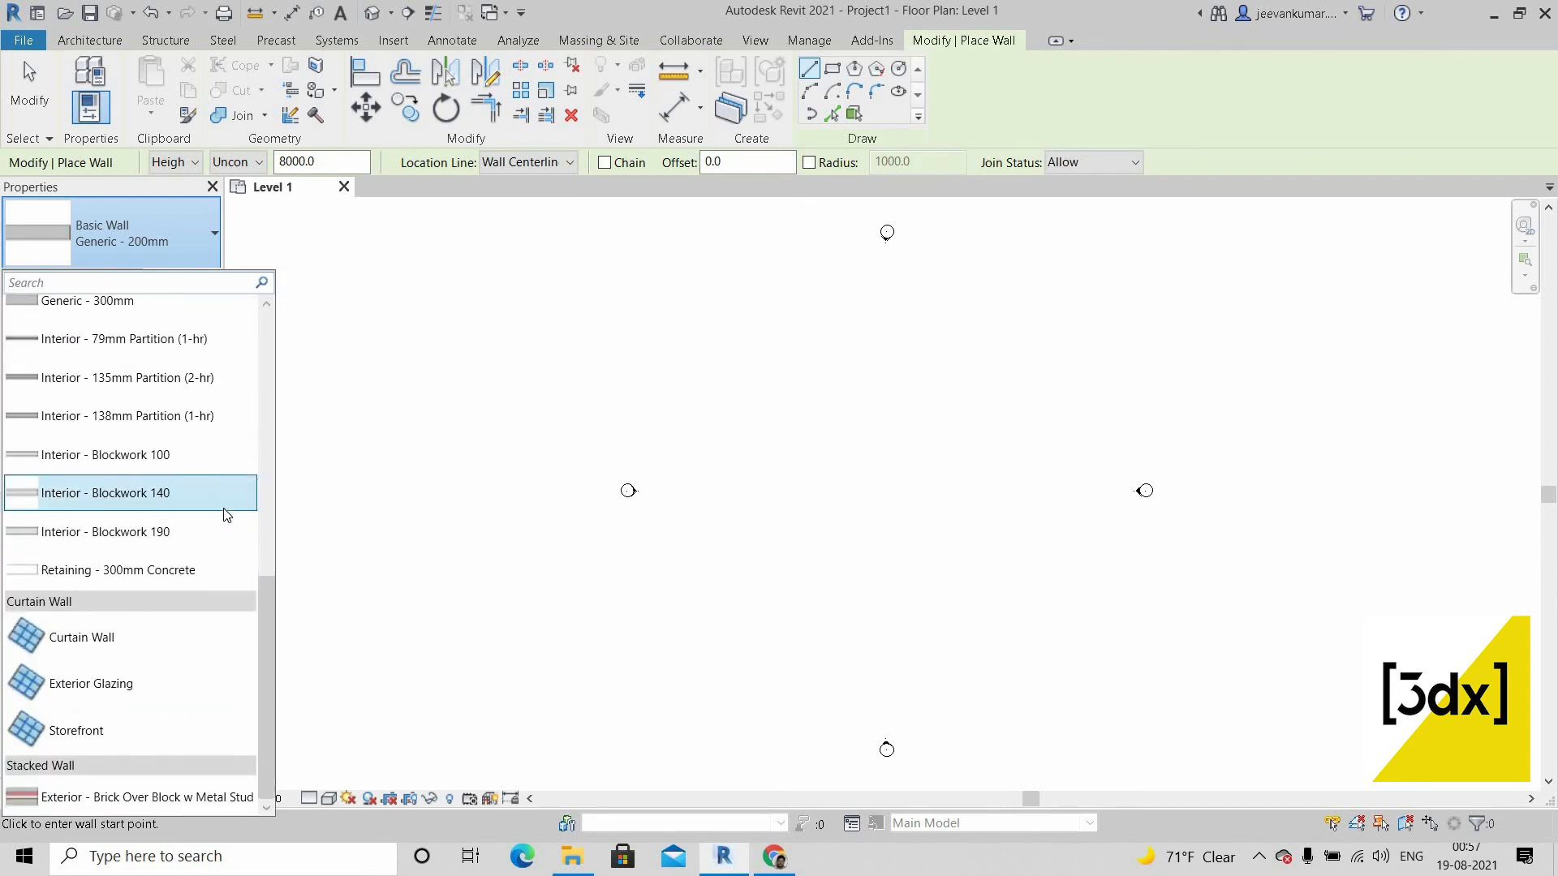
{"action": "scroll", "coordinate": [162, 533], "scroll_direction": "up", "scroll_amount": 6}
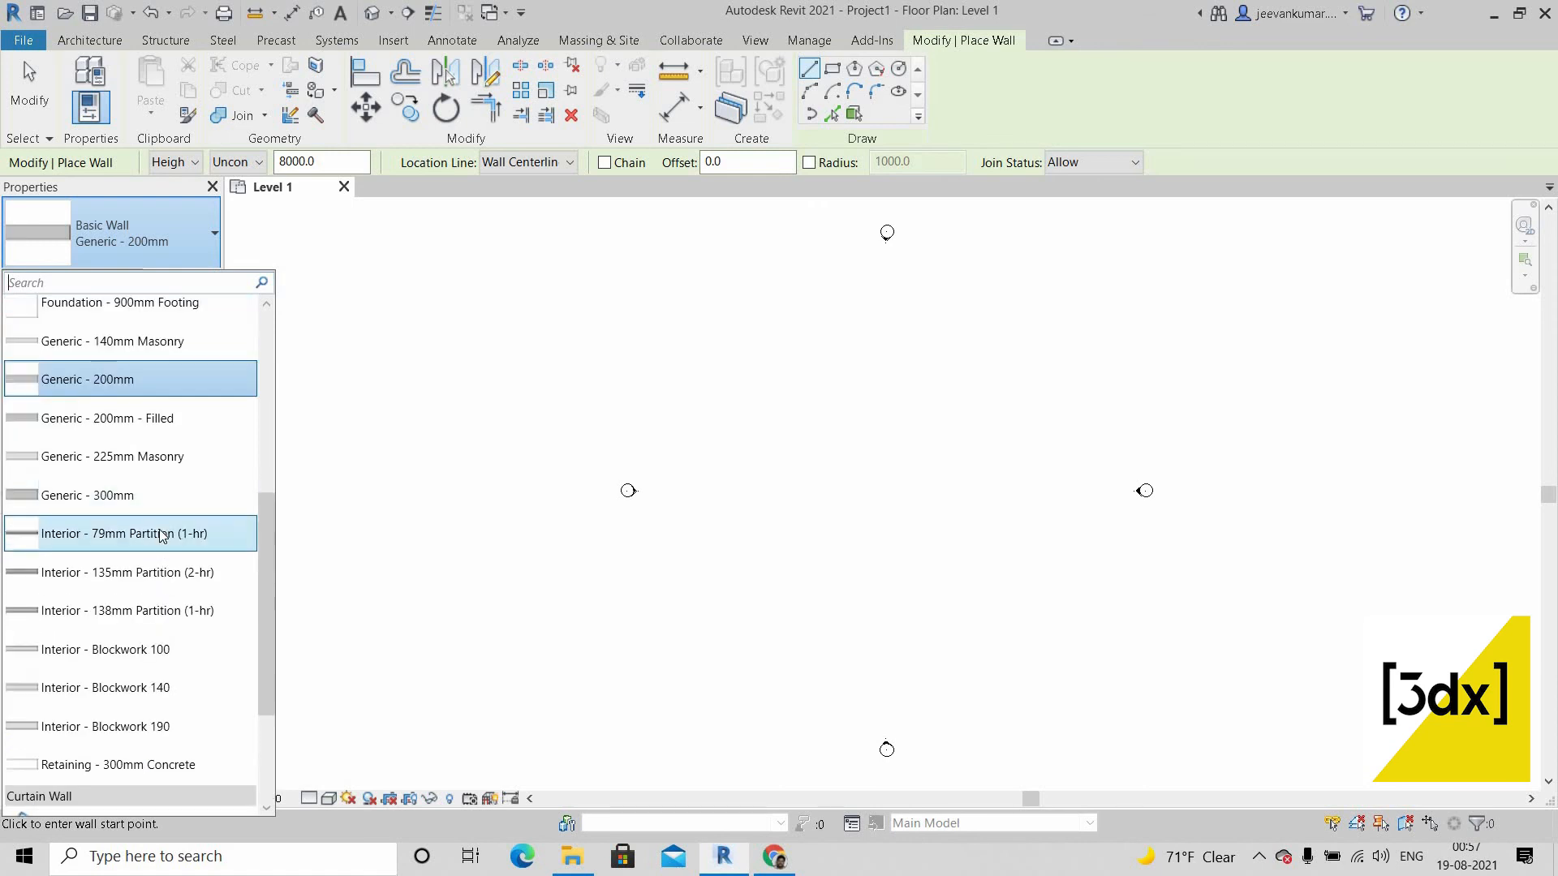
{"action": "scroll", "coordinate": [118, 358], "scroll_direction": "up", "scroll_amount": 10}
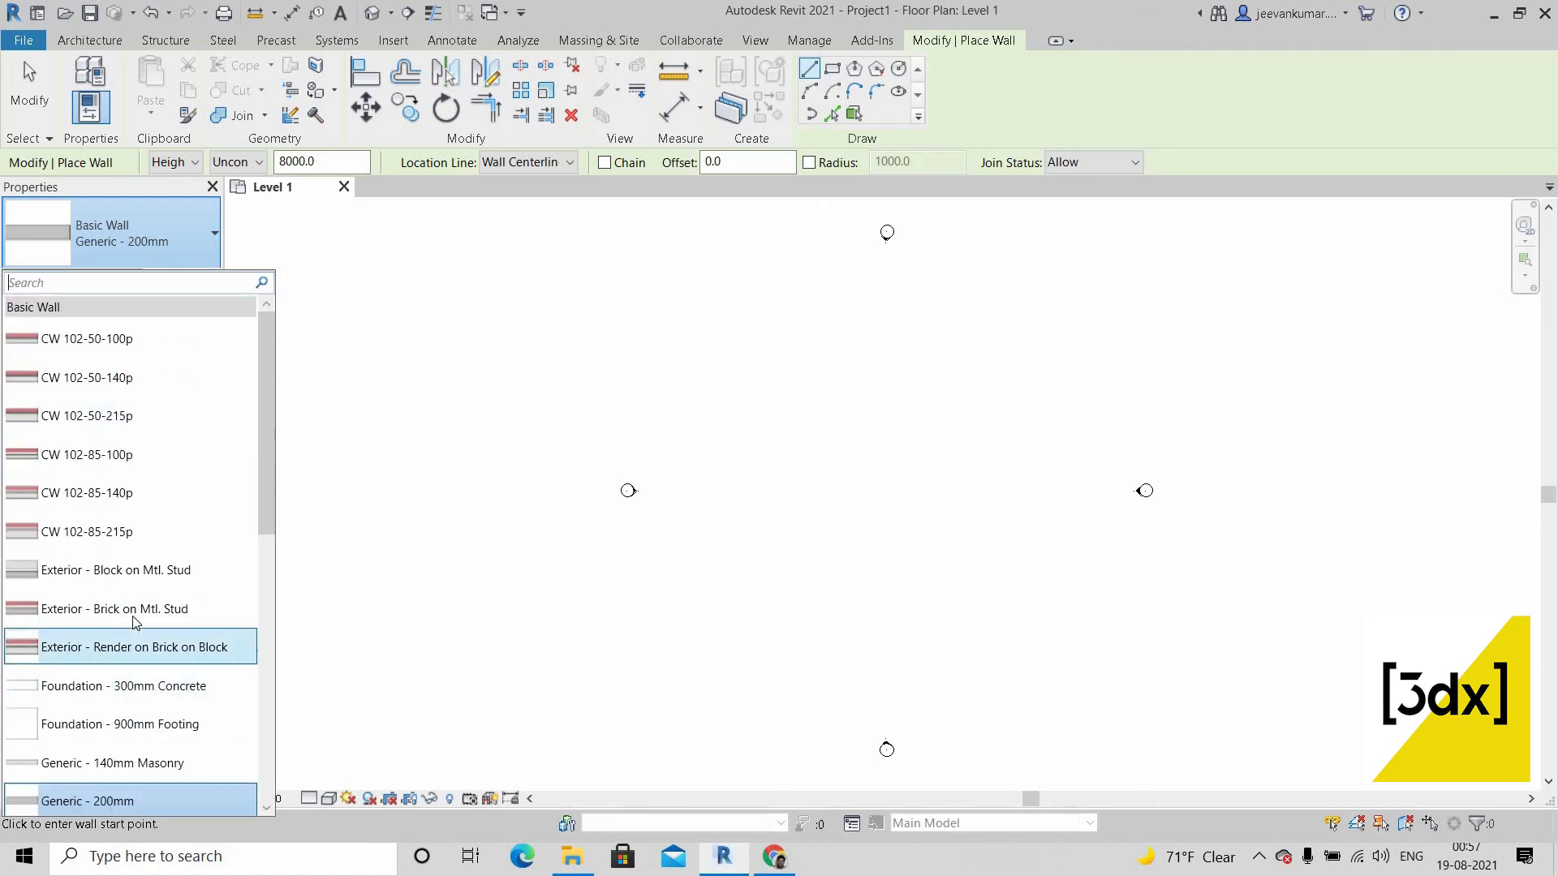
{"action": "left_click", "coordinate": [135, 622]}
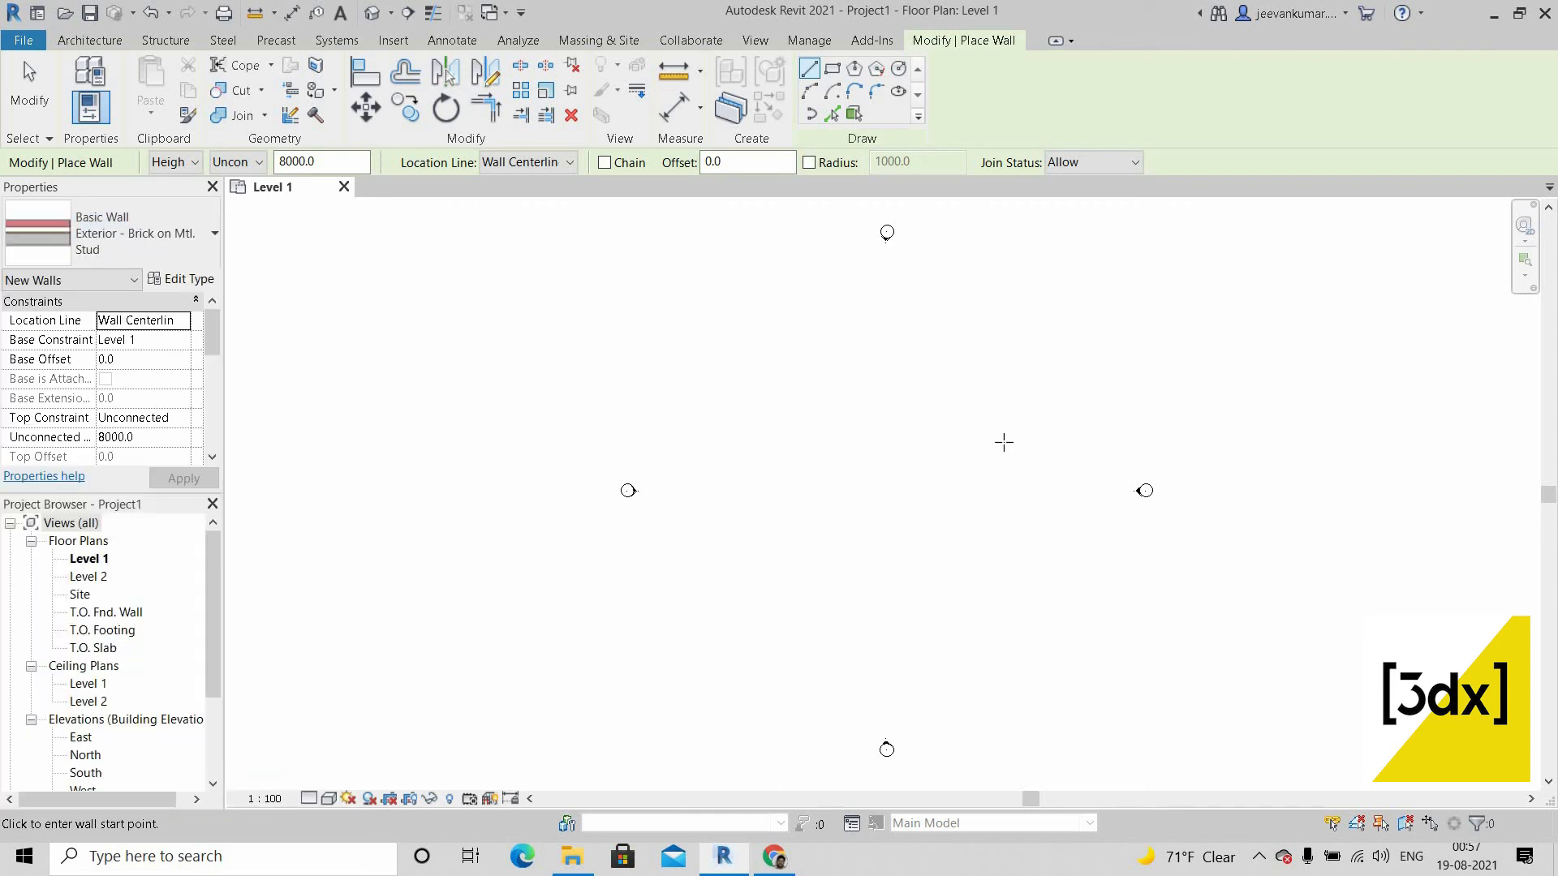
Step: Draw a straight horizontal wall about 38000 mm long between the elevation markers on Level 1 and end the wall command
{"action": "left_click", "coordinate": [681, 446]}
{"action": "left_click", "coordinate": [1069, 446]}
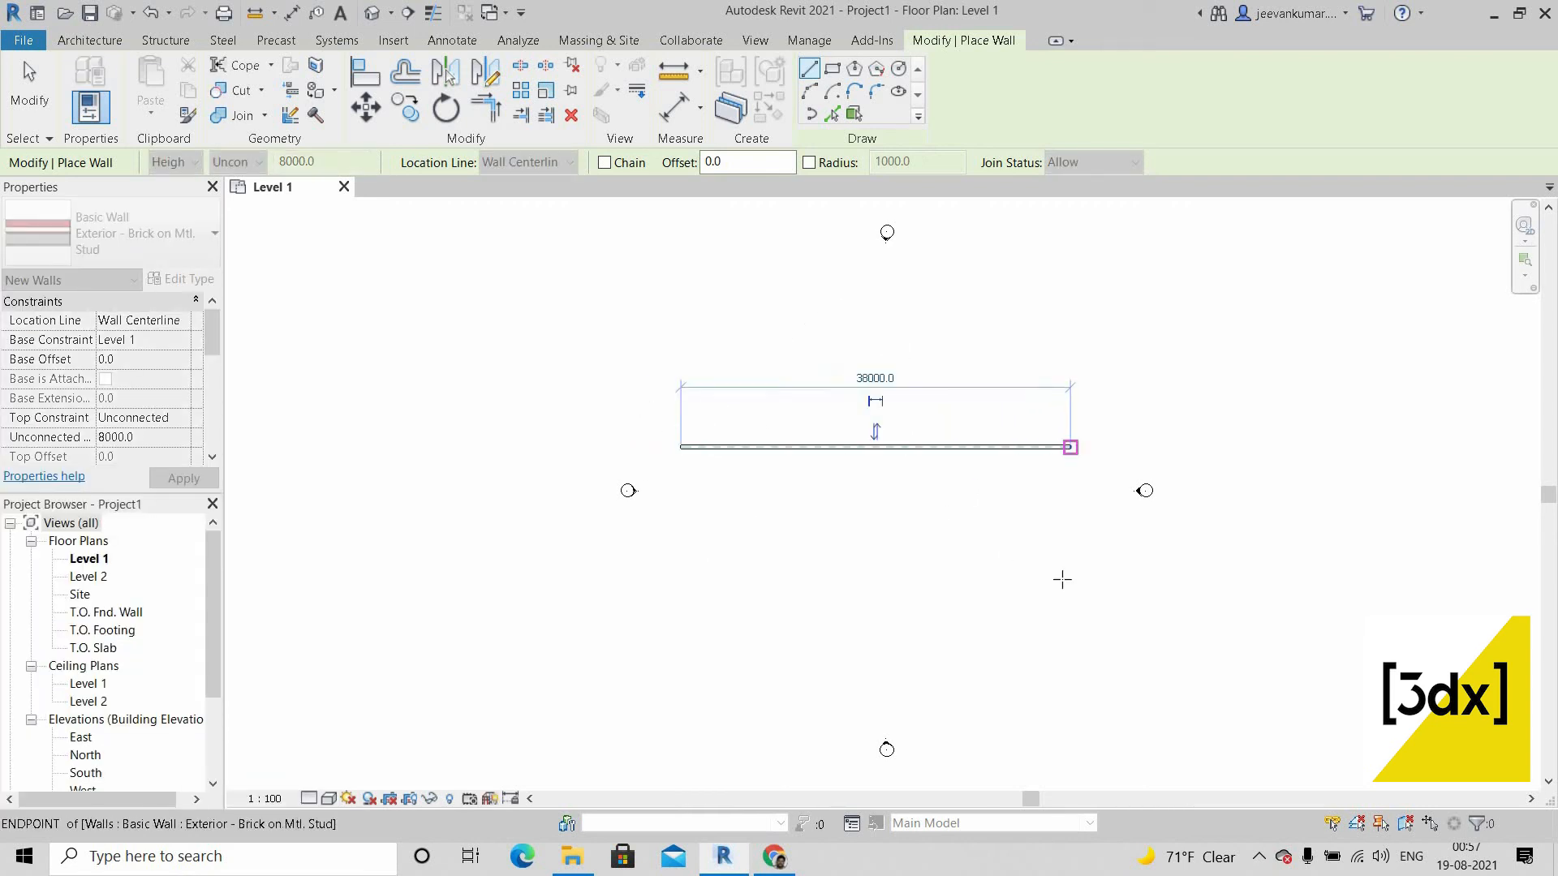
{"action": "scroll", "coordinate": [938, 494], "scroll_direction": "up", "scroll_amount": 4}
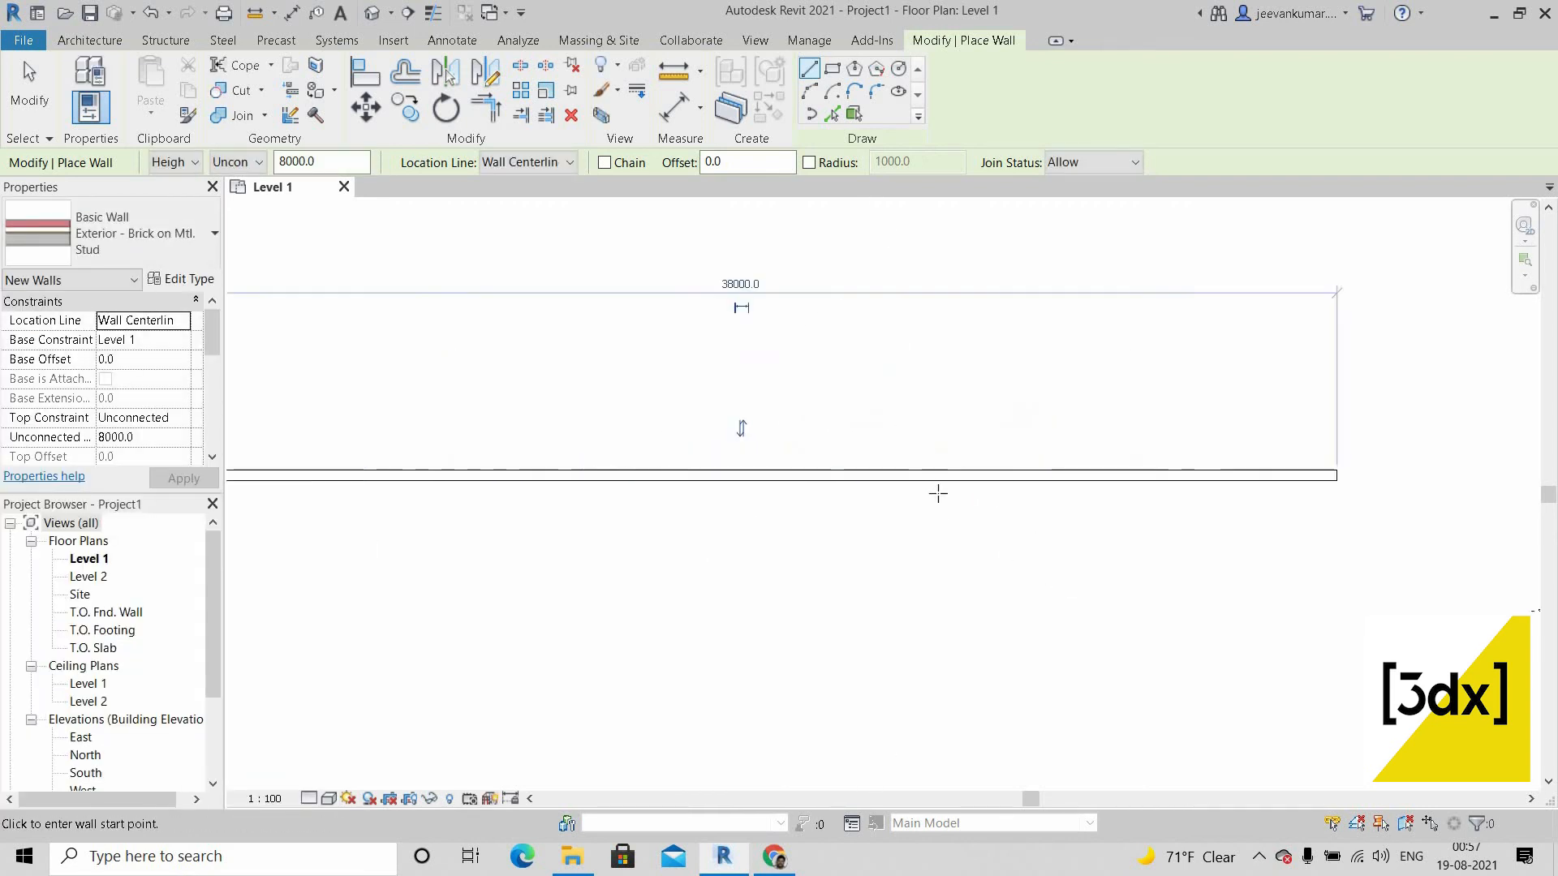
{"action": "scroll", "coordinate": [938, 494], "scroll_direction": "up", "scroll_amount": 1}
{"action": "scroll", "coordinate": [1126, 487], "scroll_direction": "down", "scroll_amount": 2}
{"action": "left_click", "coordinate": [44, 82]}
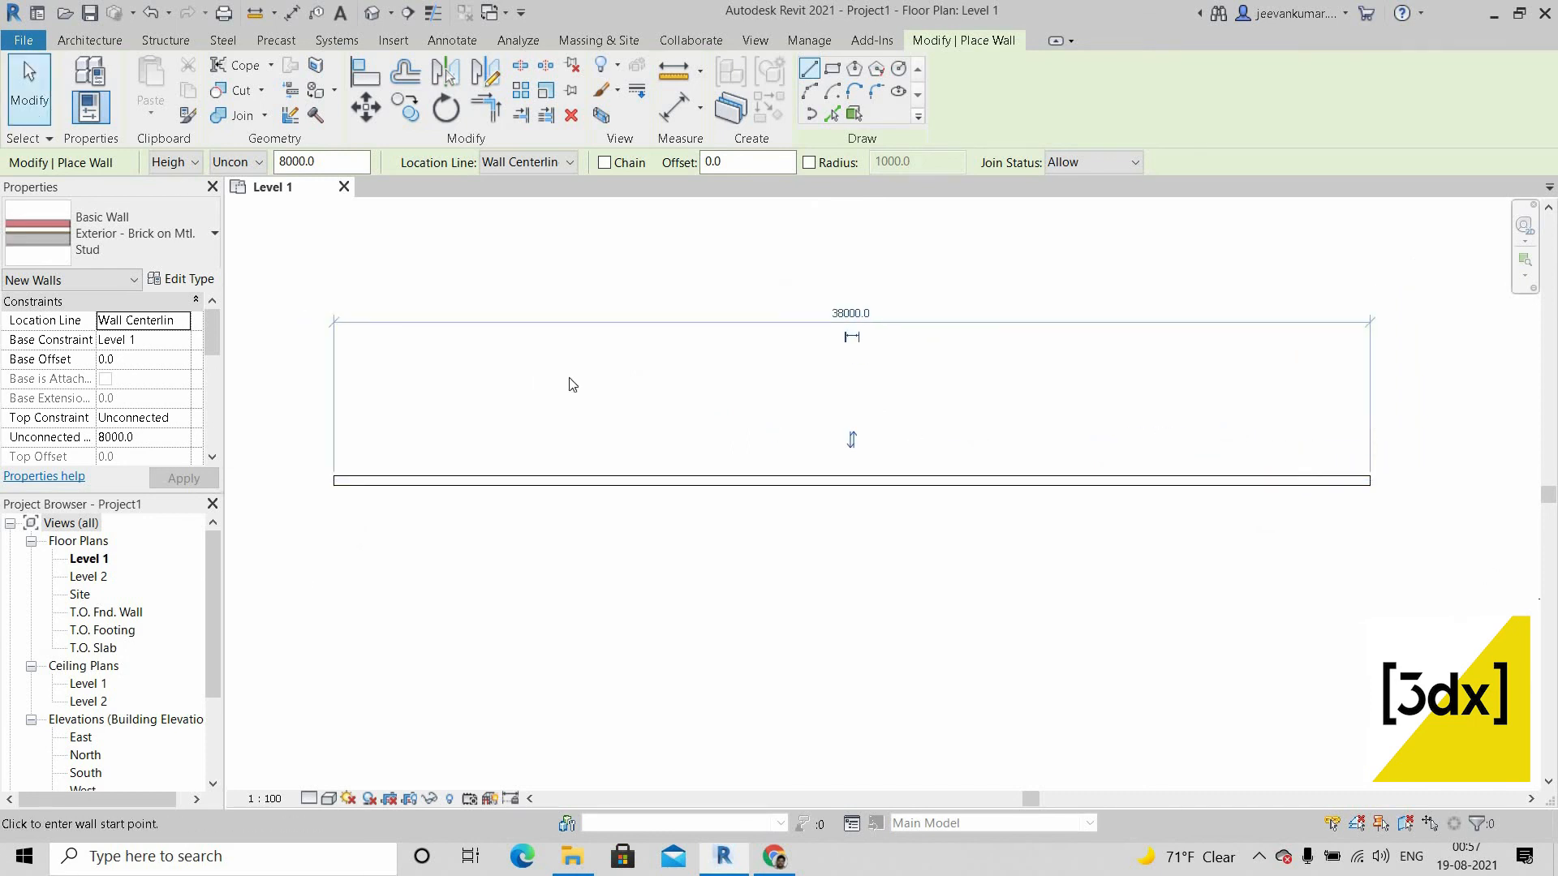
{"action": "key", "text": "Escape"}
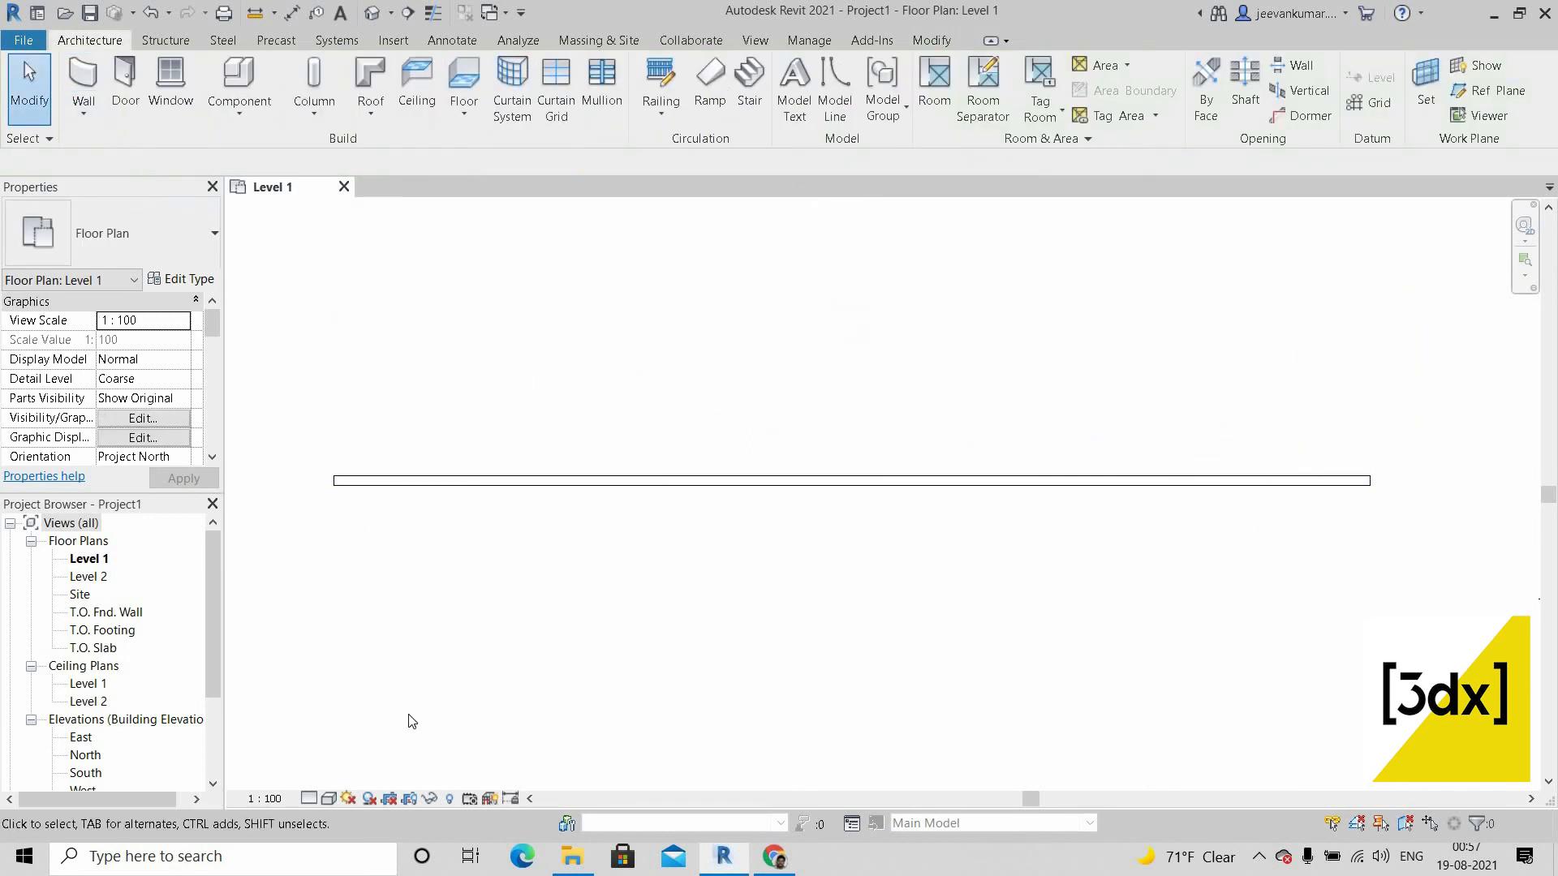
{"action": "left_click", "coordinate": [310, 800]}
{"action": "left_click", "coordinate": [333, 738]}
{"action": "left_click_drag", "start_coordinate": [525, 407], "coordinate": [473, 539]}
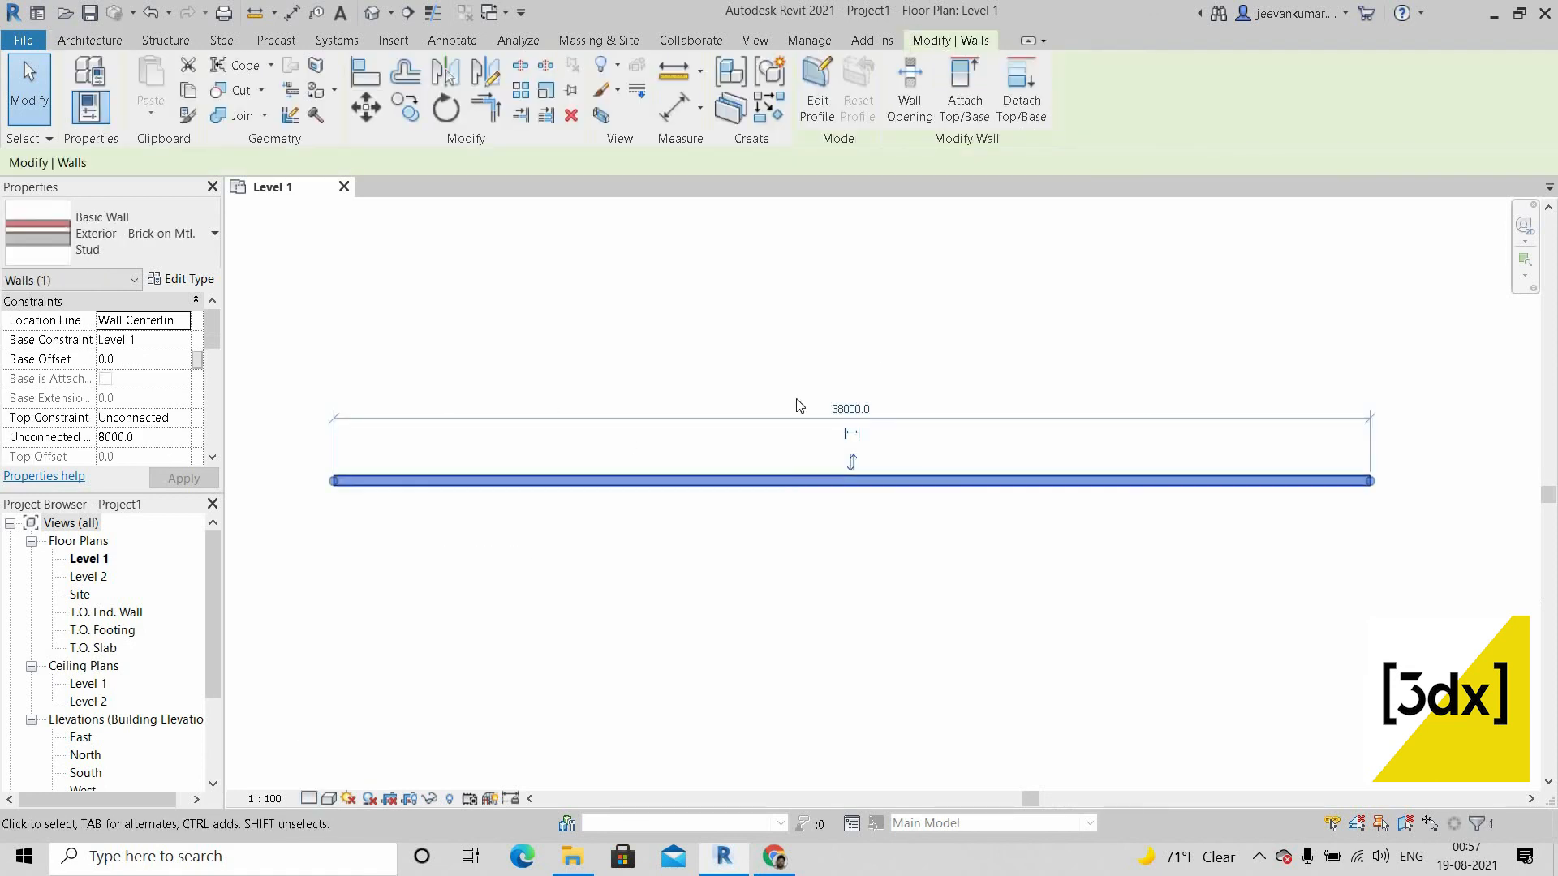
{"action": "left_click", "coordinate": [525, 435]}
{"action": "left_click", "coordinate": [364, 490]}
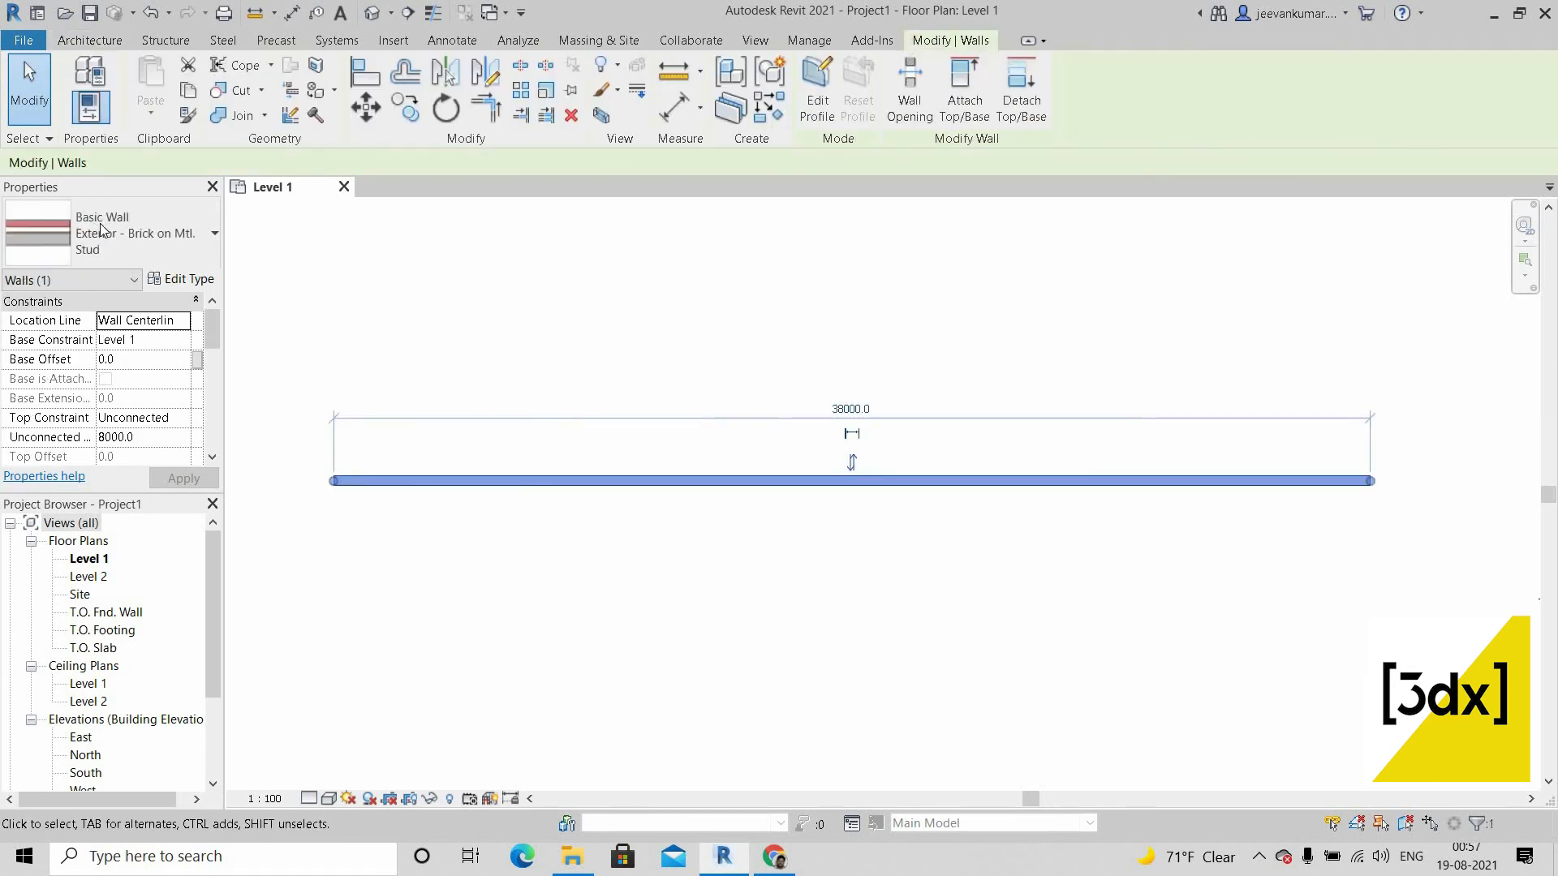
{"action": "left_click", "coordinate": [848, 377]}
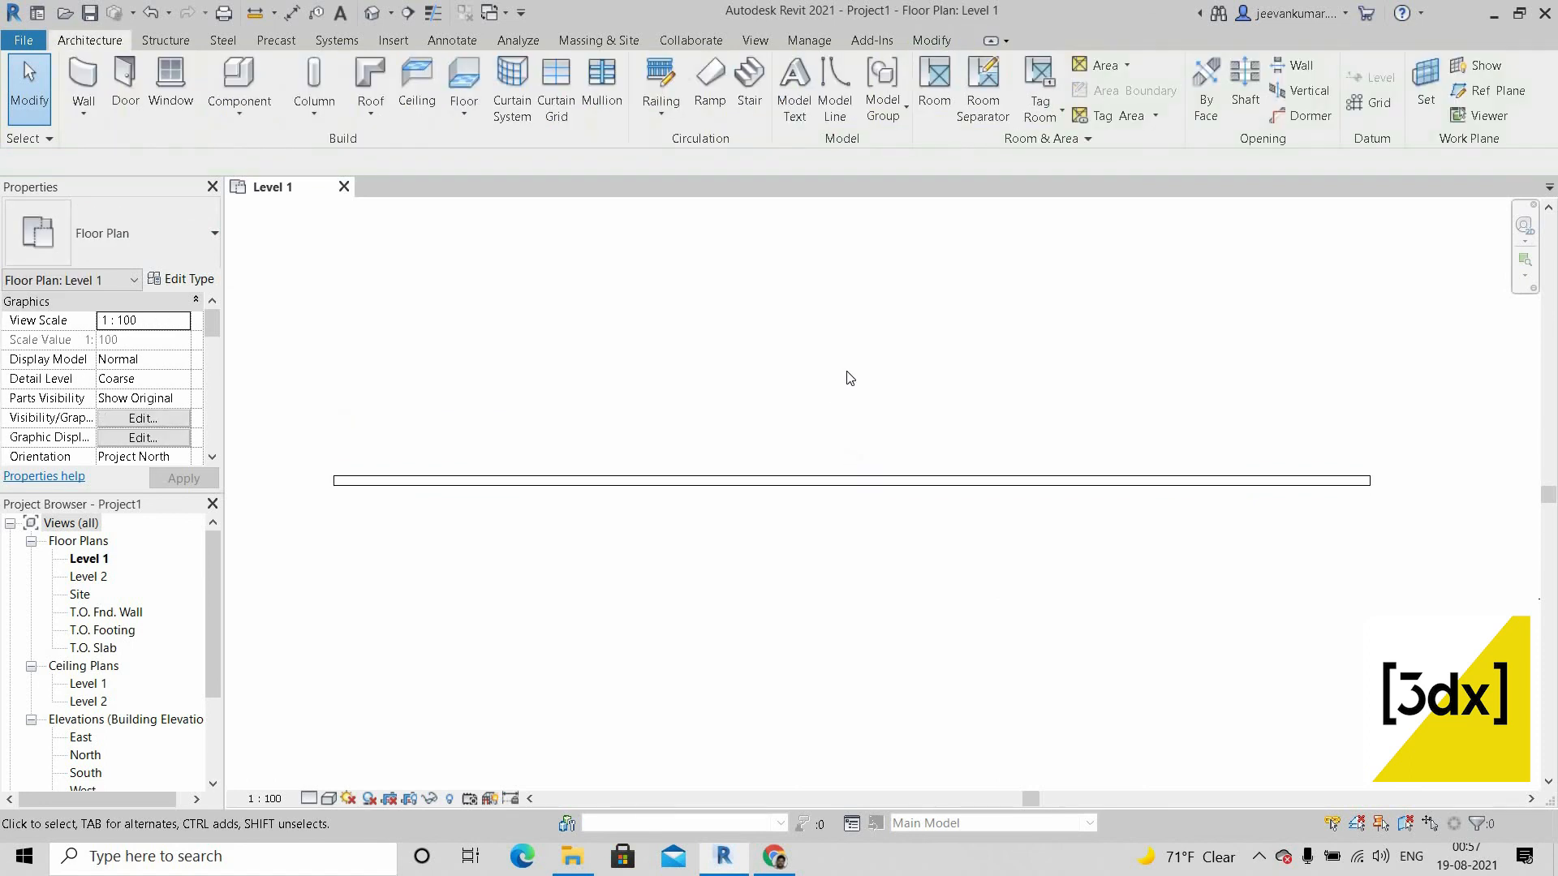
Step: Select the drawn wall and change its type to Interior - 138mm Partition (1-hr)
{"action": "key", "text": "ctrl+Left"}
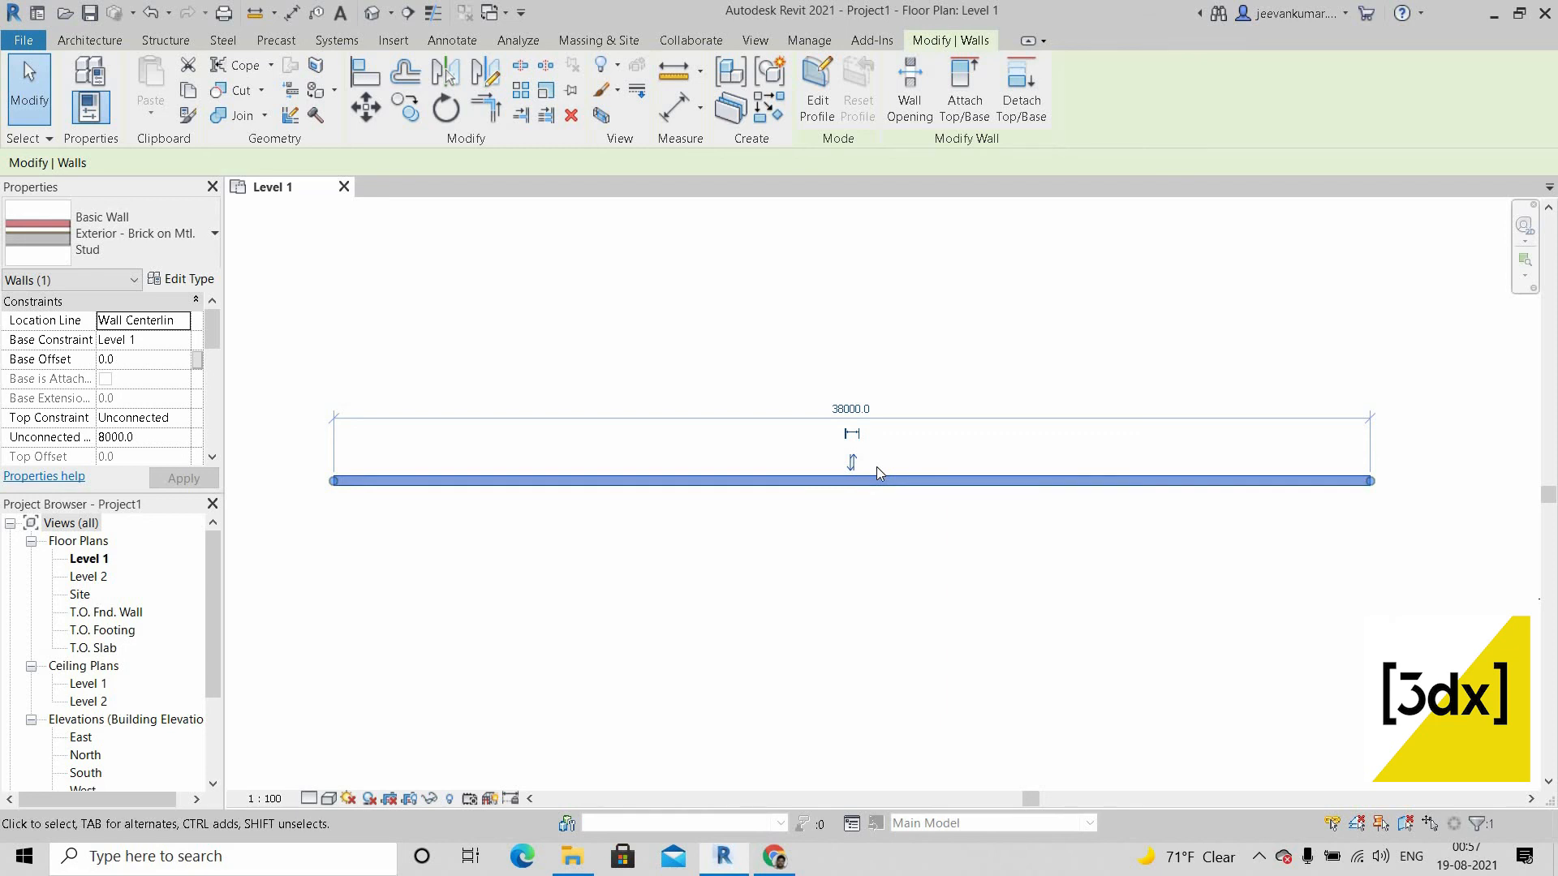
{"action": "left_click", "coordinate": [216, 236]}
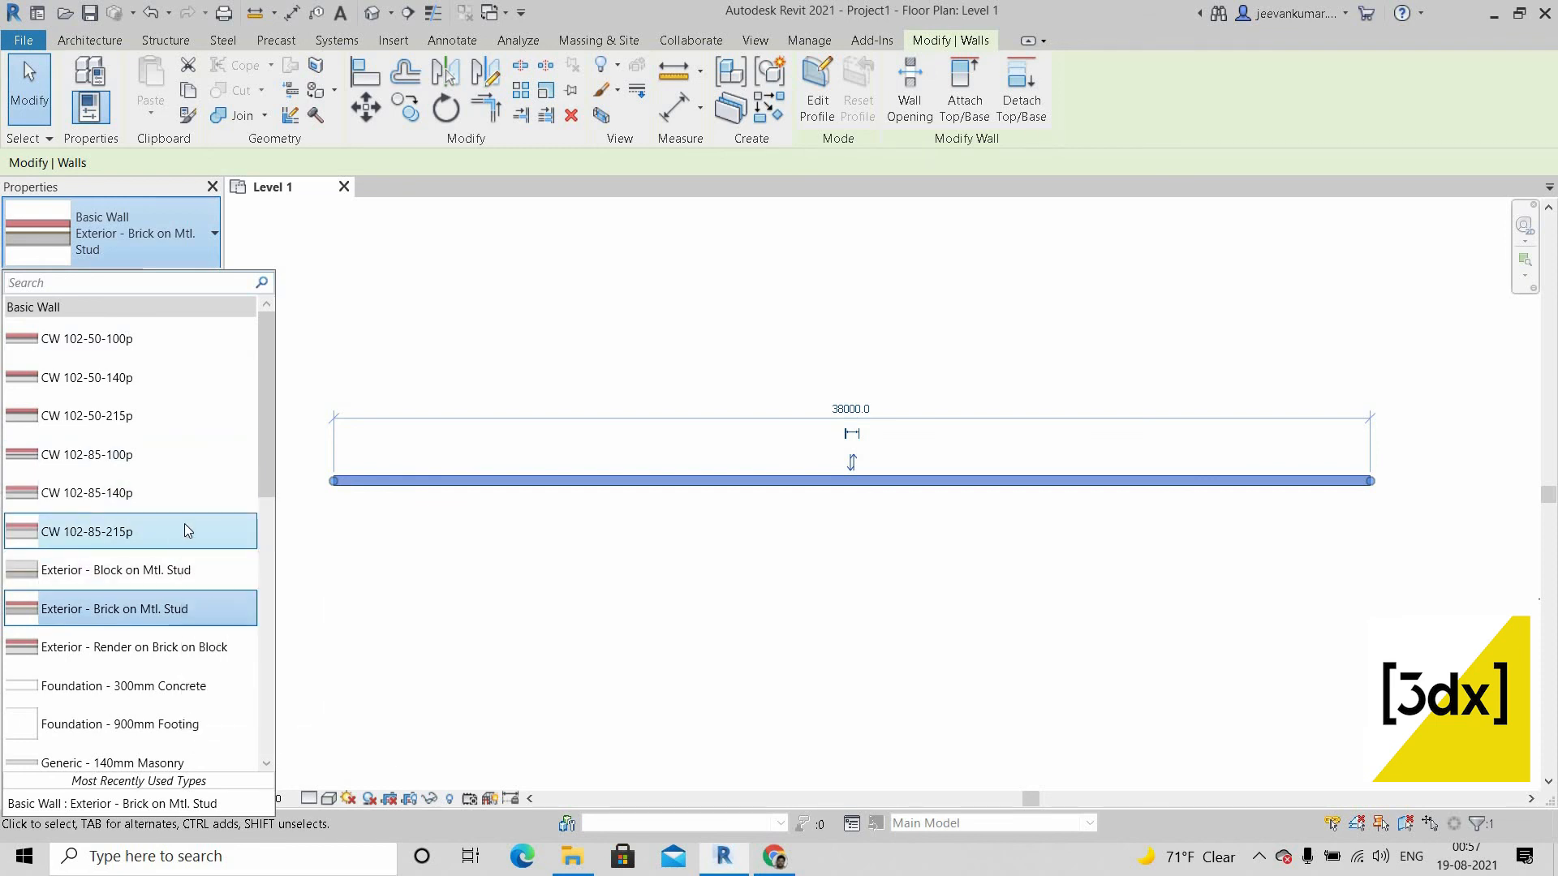
{"action": "scroll", "coordinate": [183, 524], "scroll_direction": "down", "scroll_amount": 3}
{"action": "scroll", "coordinate": [170, 581], "scroll_direction": "down", "scroll_amount": 2}
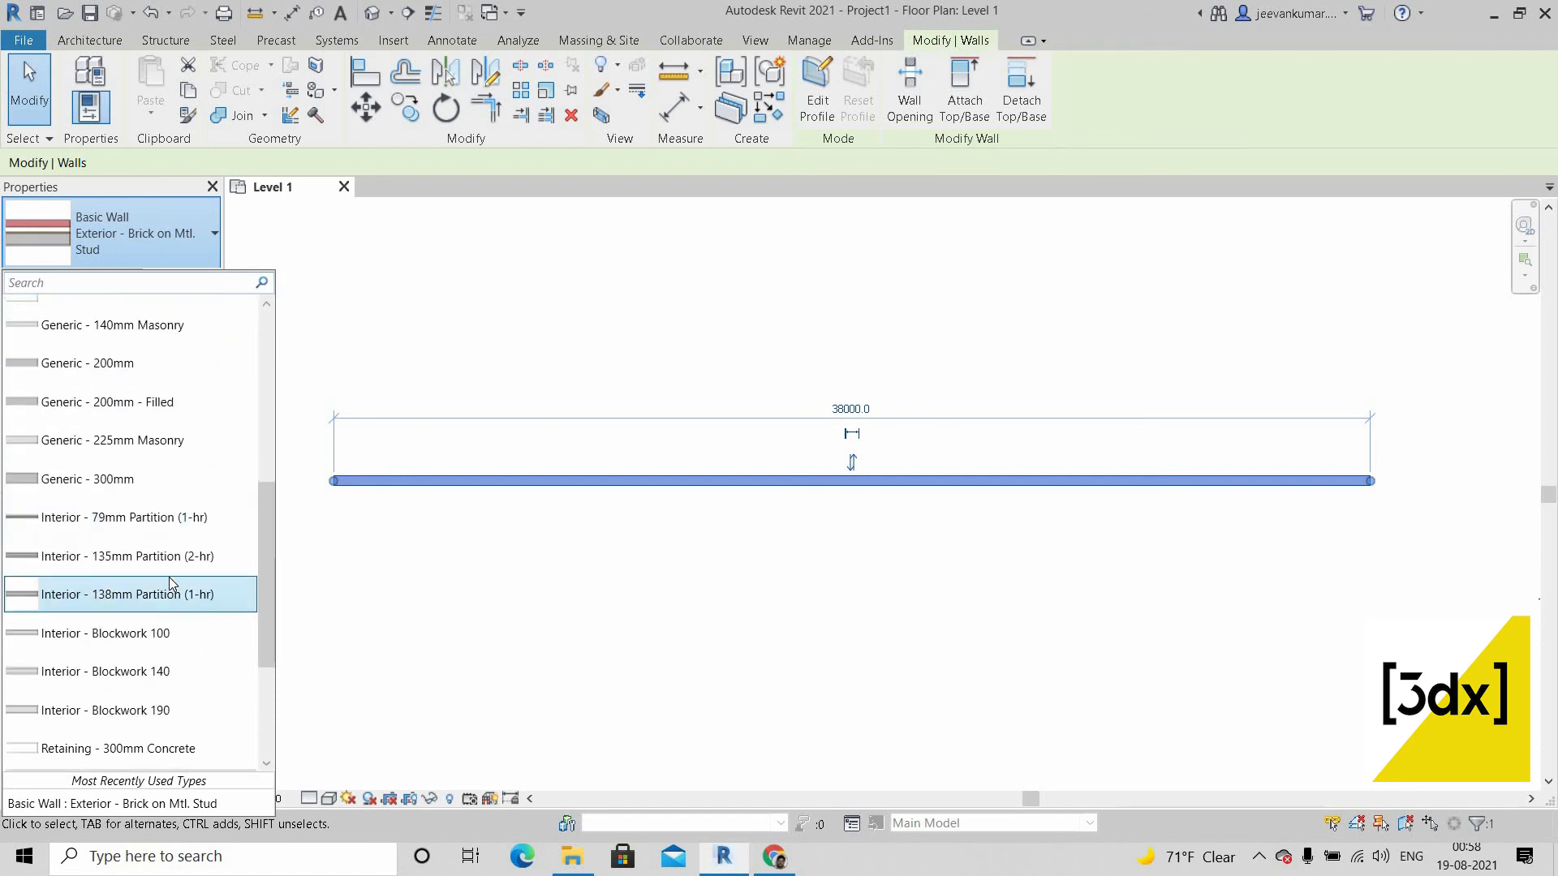
{"action": "left_click", "coordinate": [172, 584]}
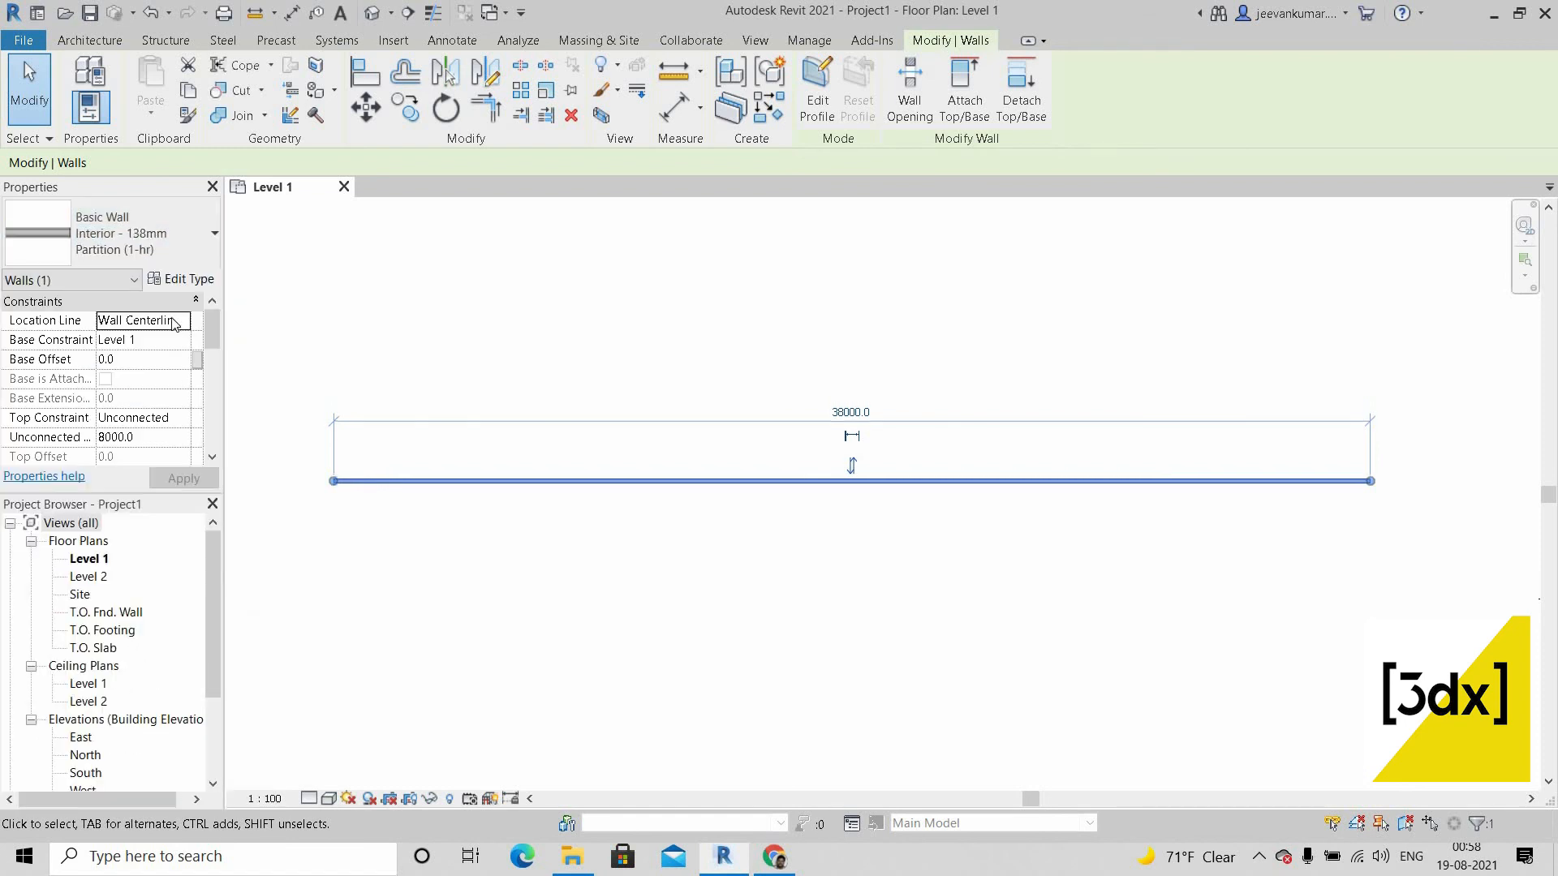
Step: Change the selected wall's type to Interior - Blockwork 140 and deselect the wall
{"action": "left_click", "coordinate": [170, 247]}
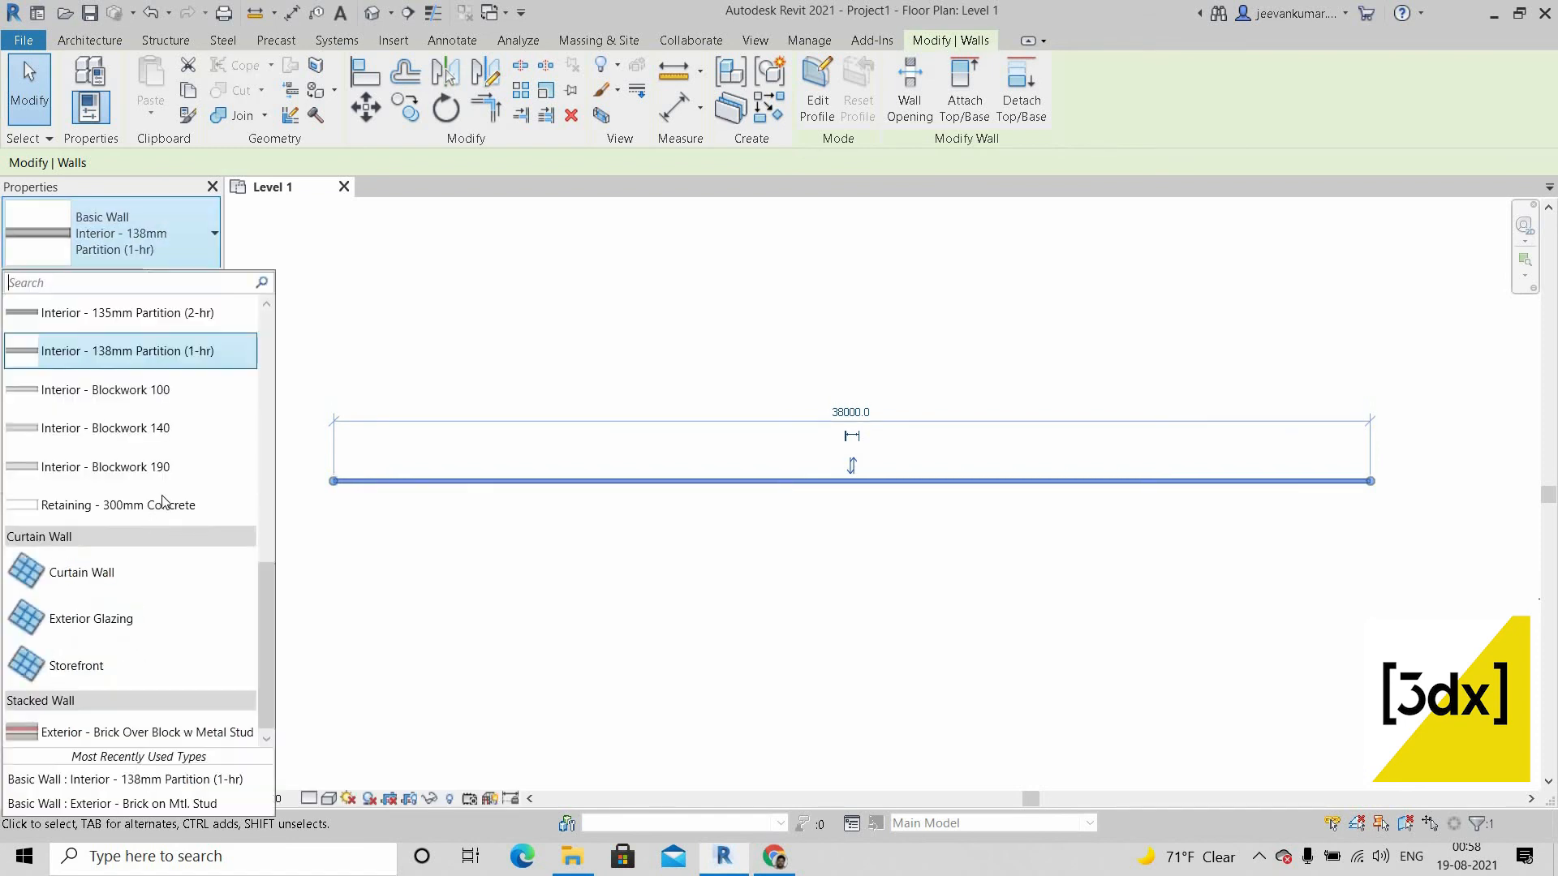
{"action": "left_click", "coordinate": [176, 428]}
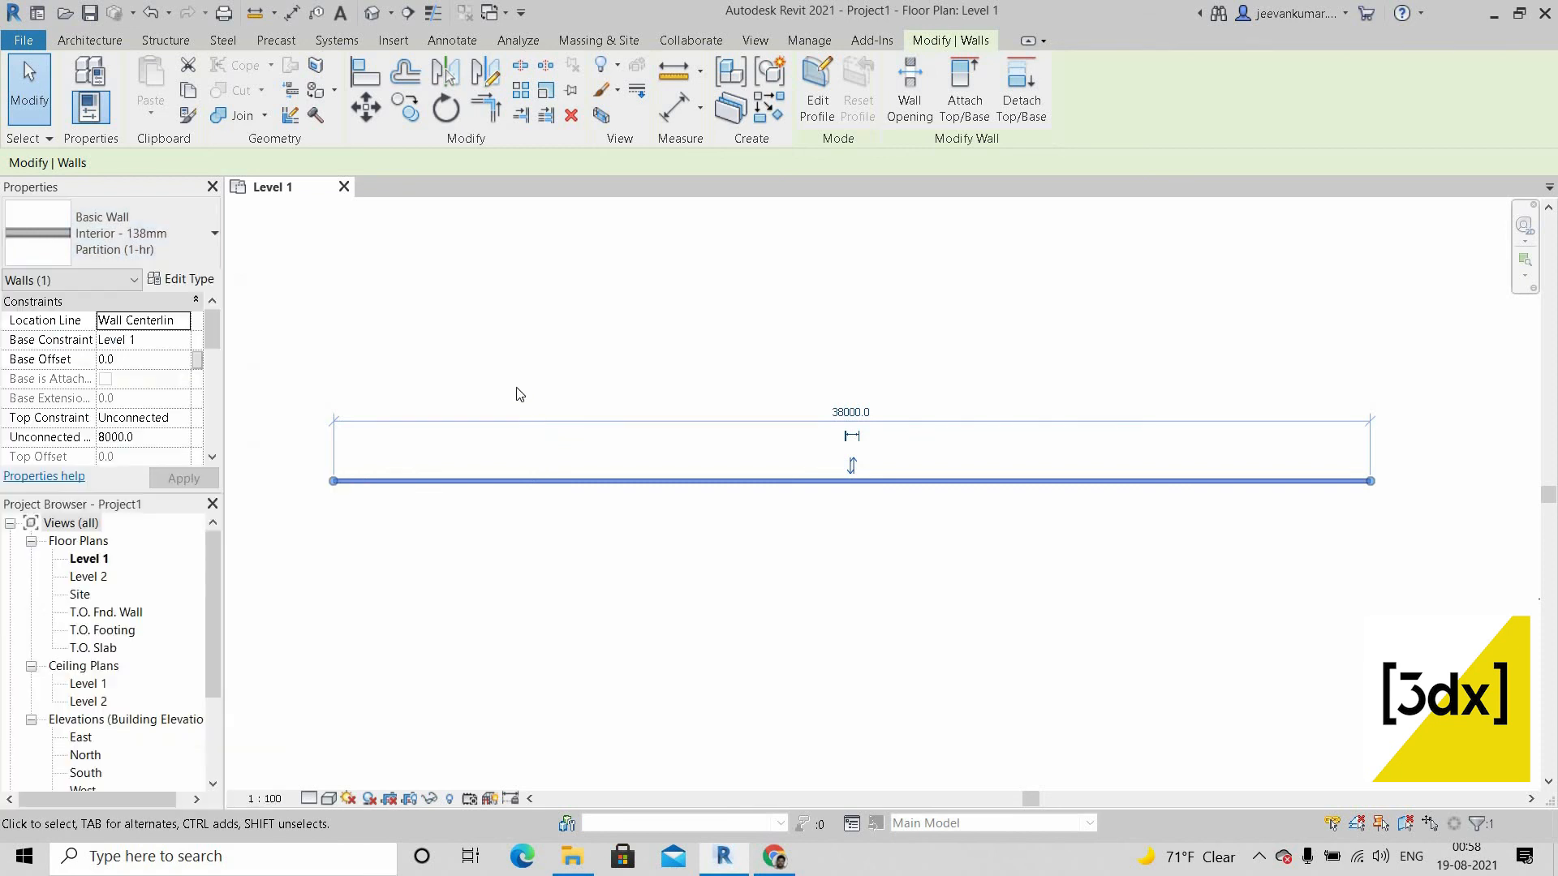
{"action": "left_click", "coordinate": [758, 506]}
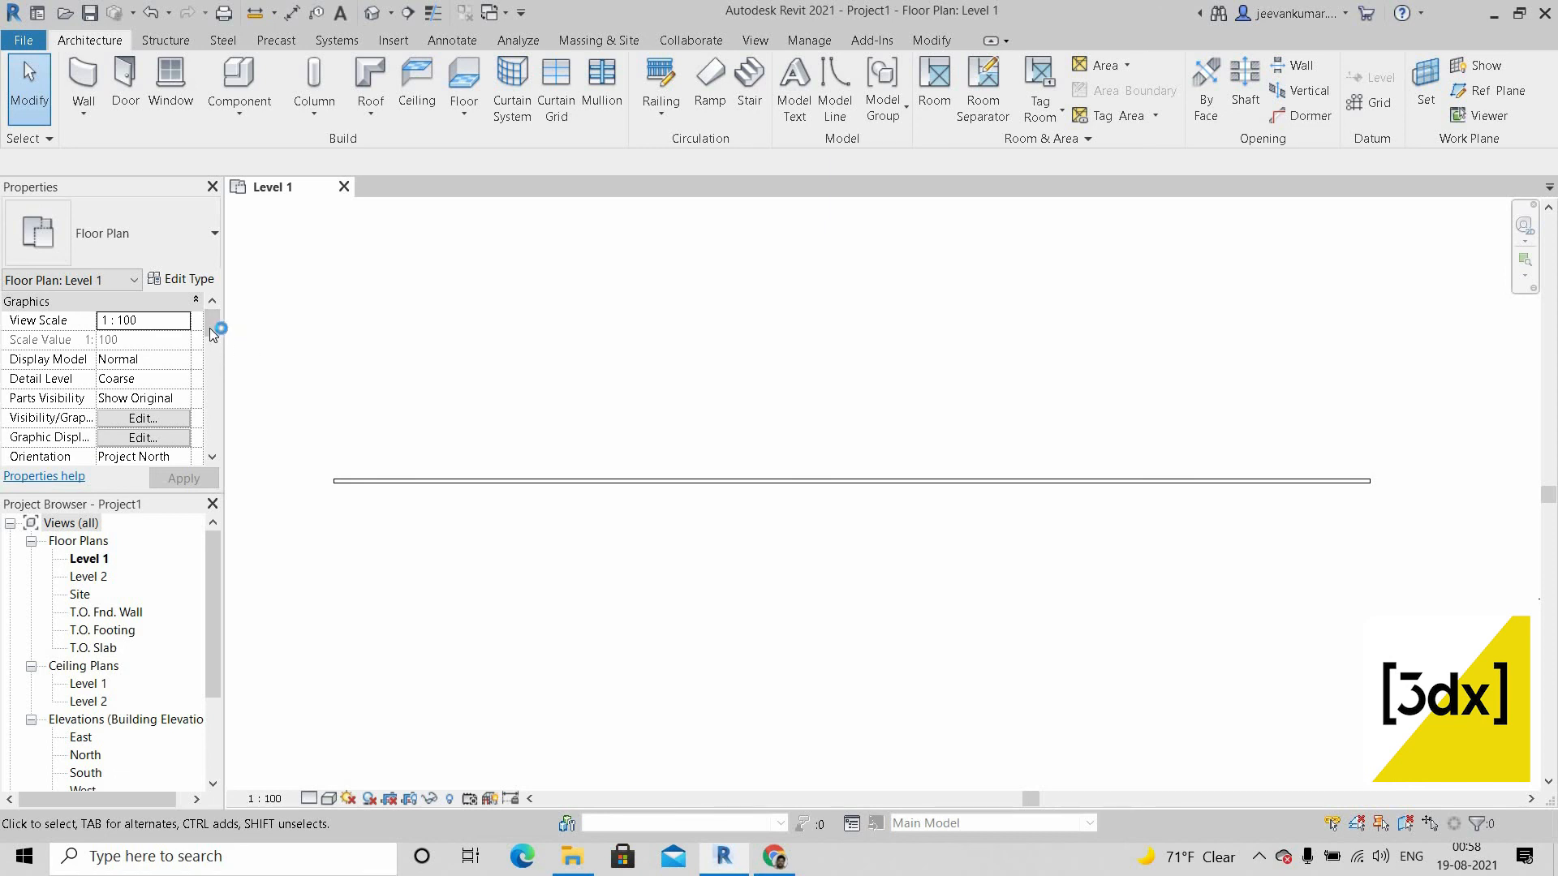
Step: Compare the properties of the Level 1 floor plan view with the instance properties of the wall
{"action": "scroll", "coordinate": [211, 341], "scroll_direction": "down", "scroll_amount": 5}
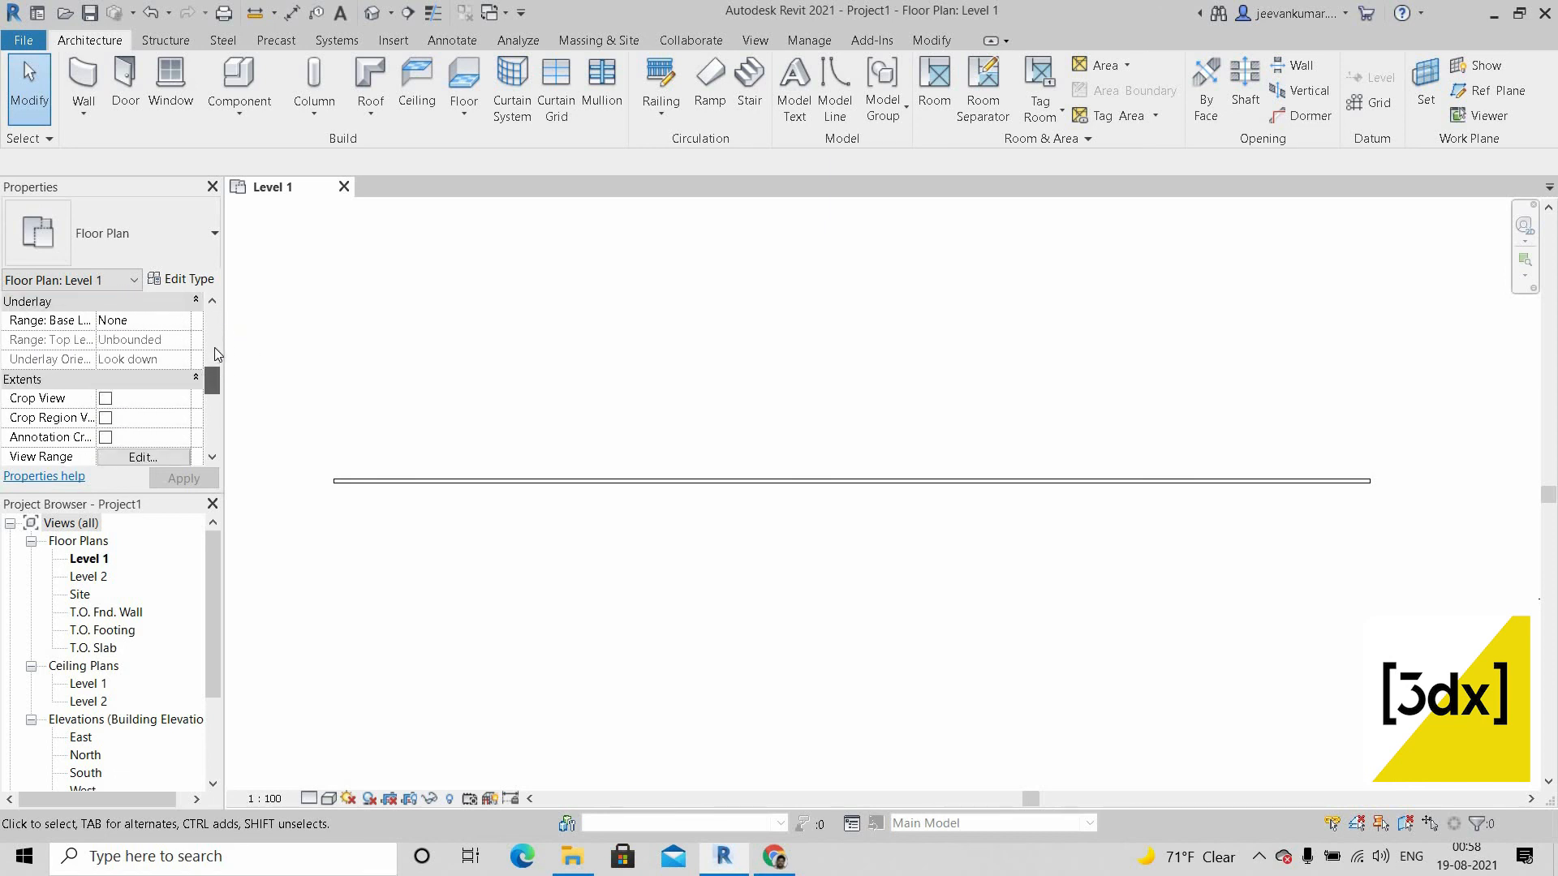
{"action": "scroll", "coordinate": [106, 365], "scroll_direction": "up", "scroll_amount": 5}
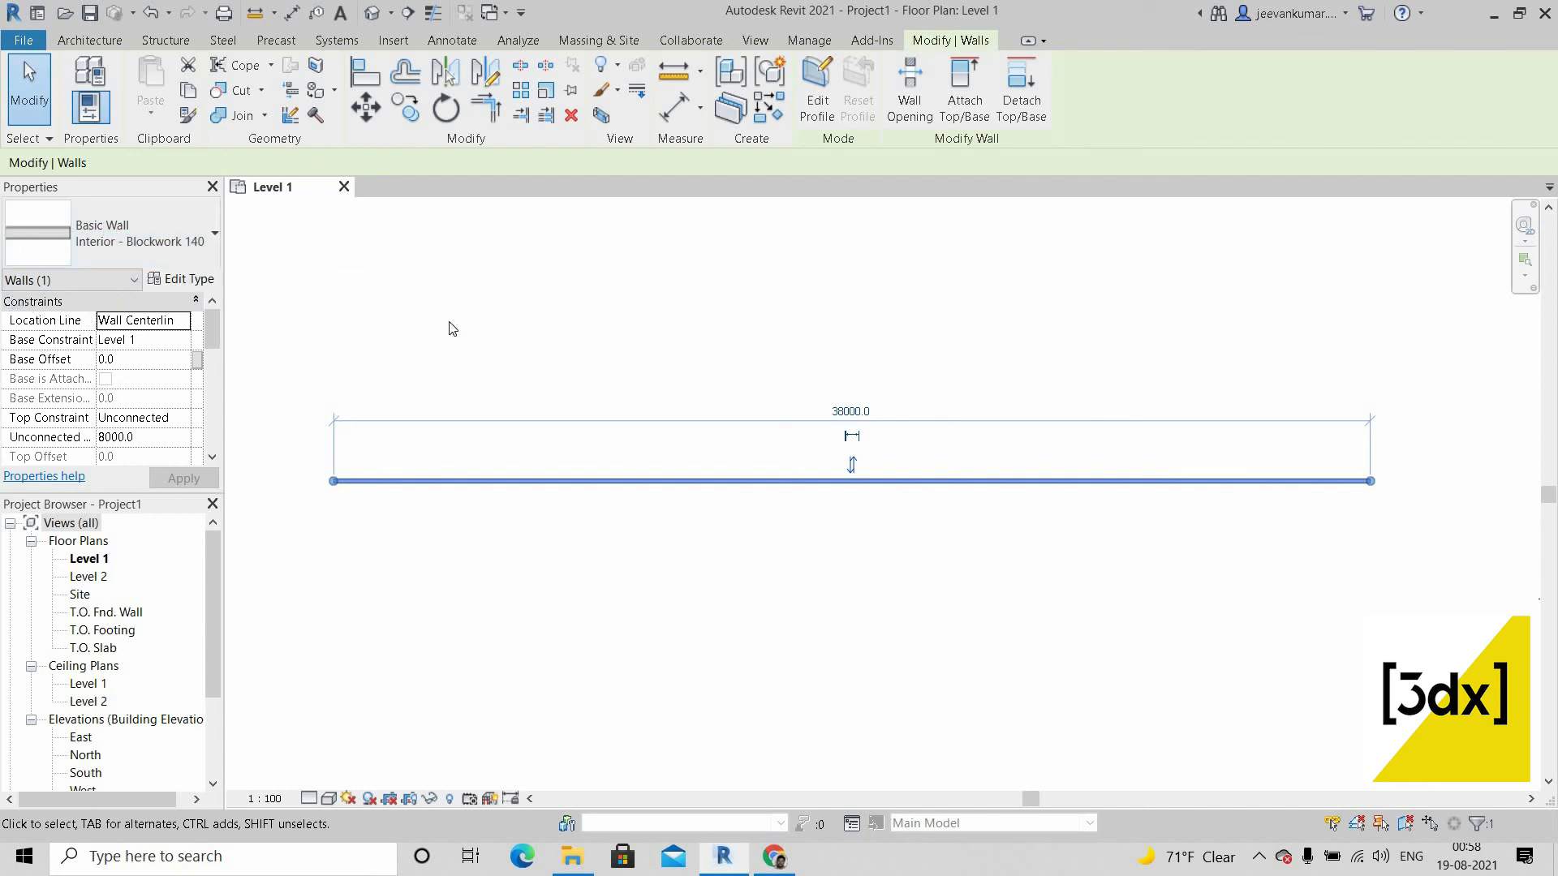
{"action": "key", "text": "Escape"}
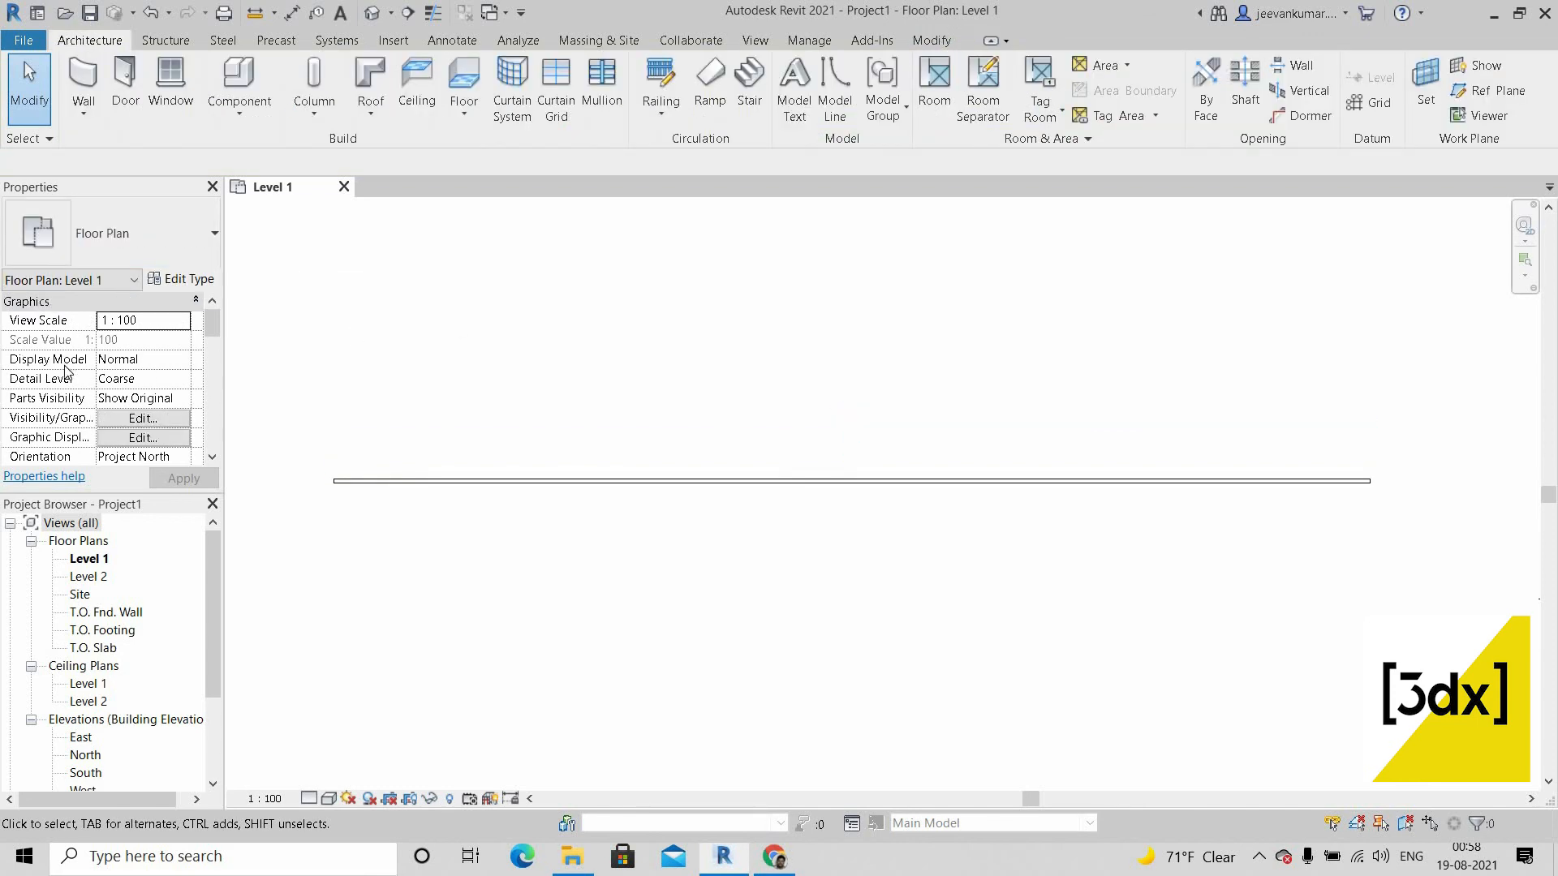
{"action": "scroll", "coordinate": [67, 371], "scroll_direction": "down", "scroll_amount": 8}
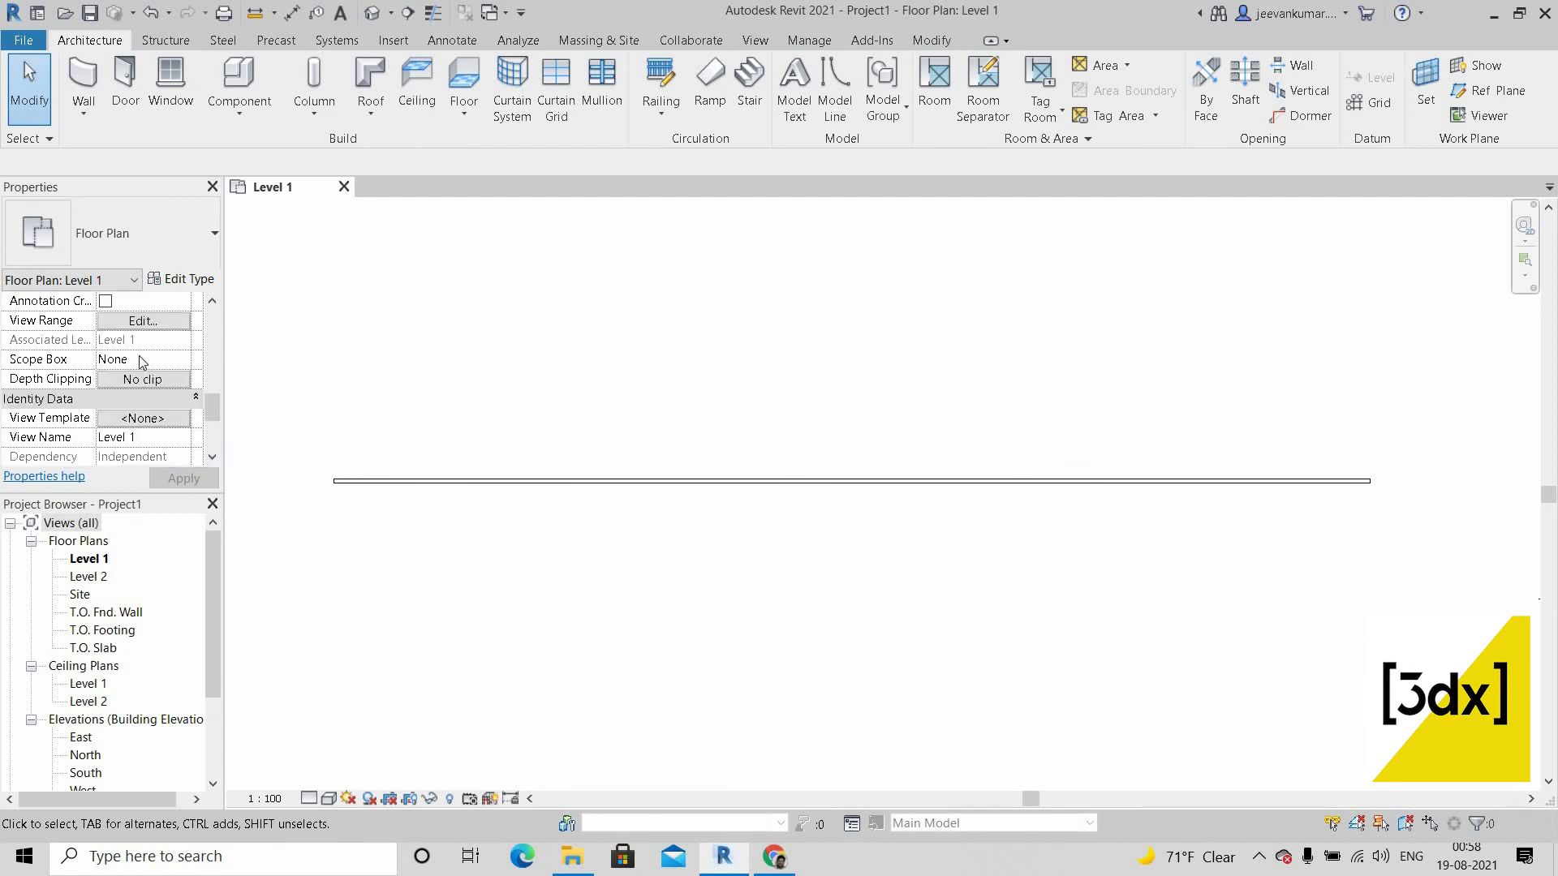
{"action": "scroll", "coordinate": [142, 361], "scroll_direction": "down", "scroll_amount": 3}
{"action": "left_click", "coordinate": [473, 481]}
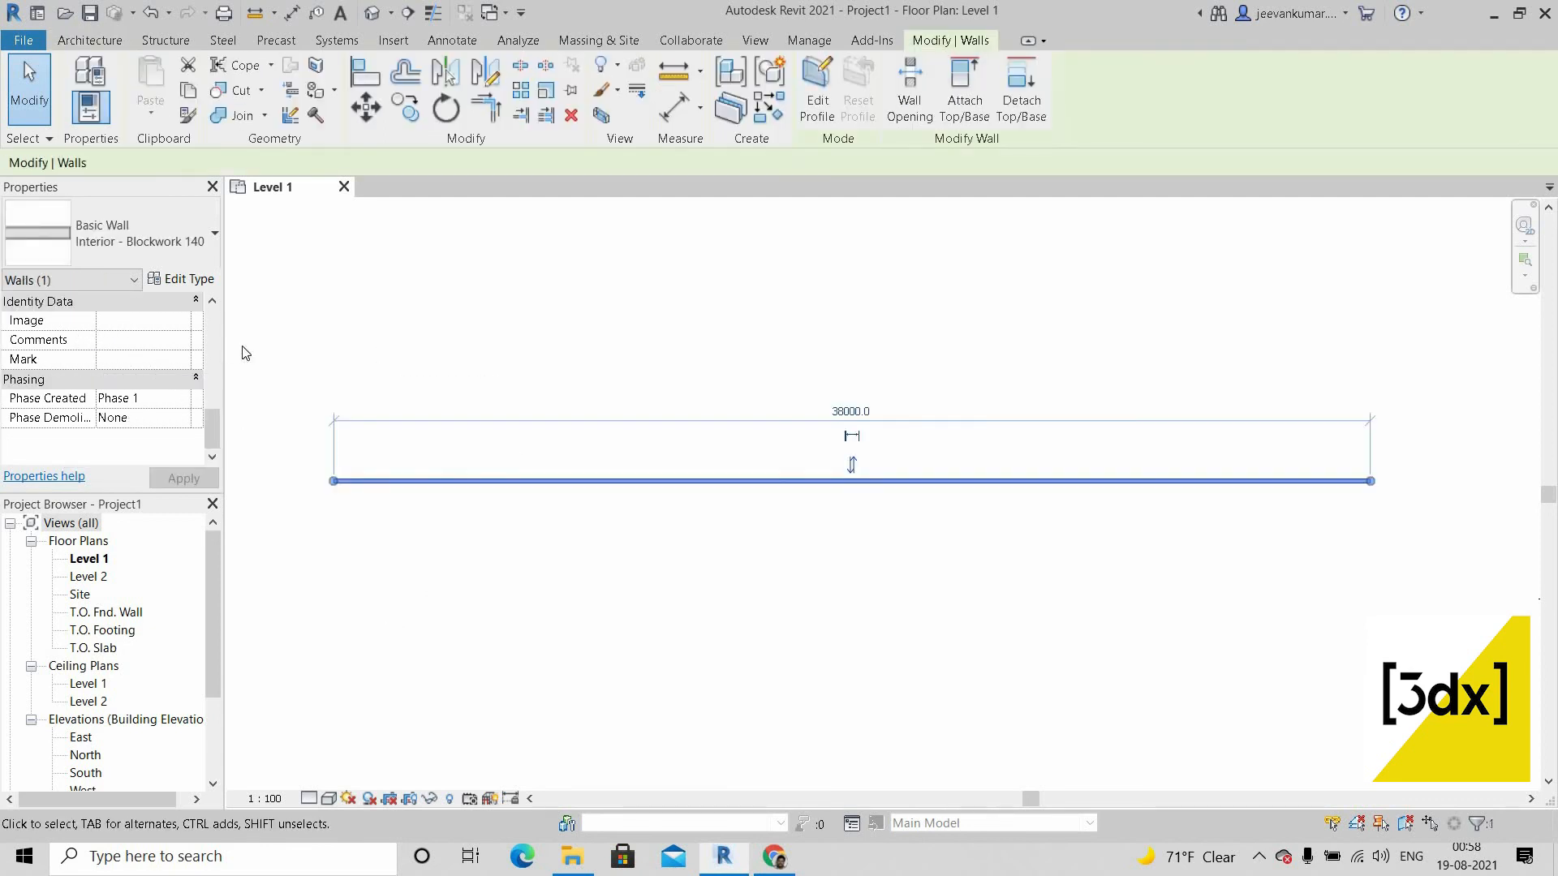
{"action": "scroll", "coordinate": [206, 398], "scroll_direction": "up", "scroll_amount": 10}
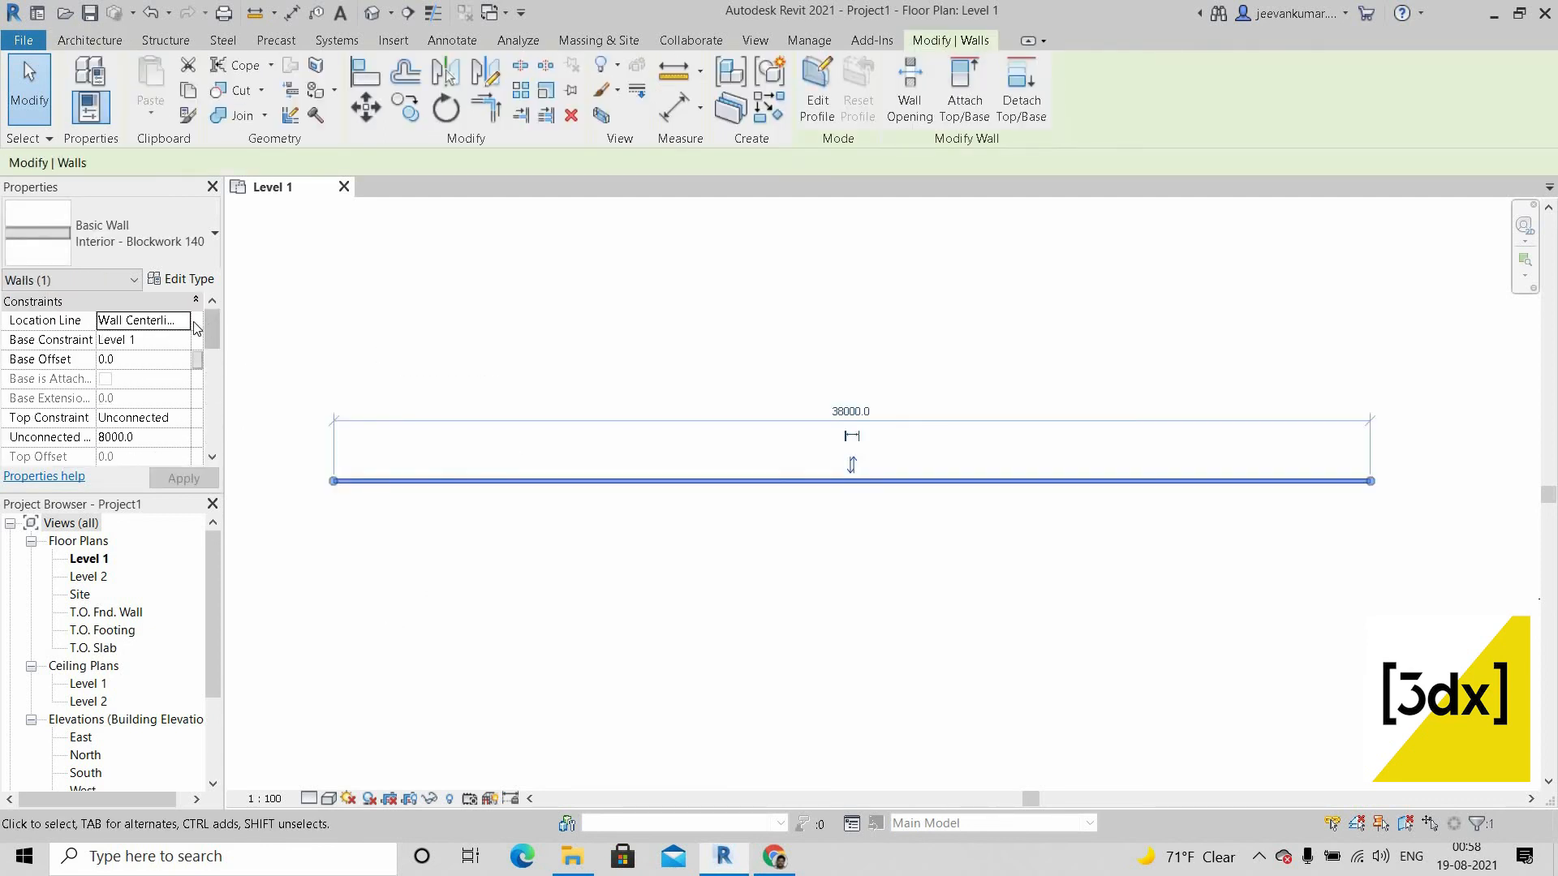
Step: Review the Location Line options of the selected wall and close the list without choosing another one
{"action": "left_click", "coordinate": [186, 323]}
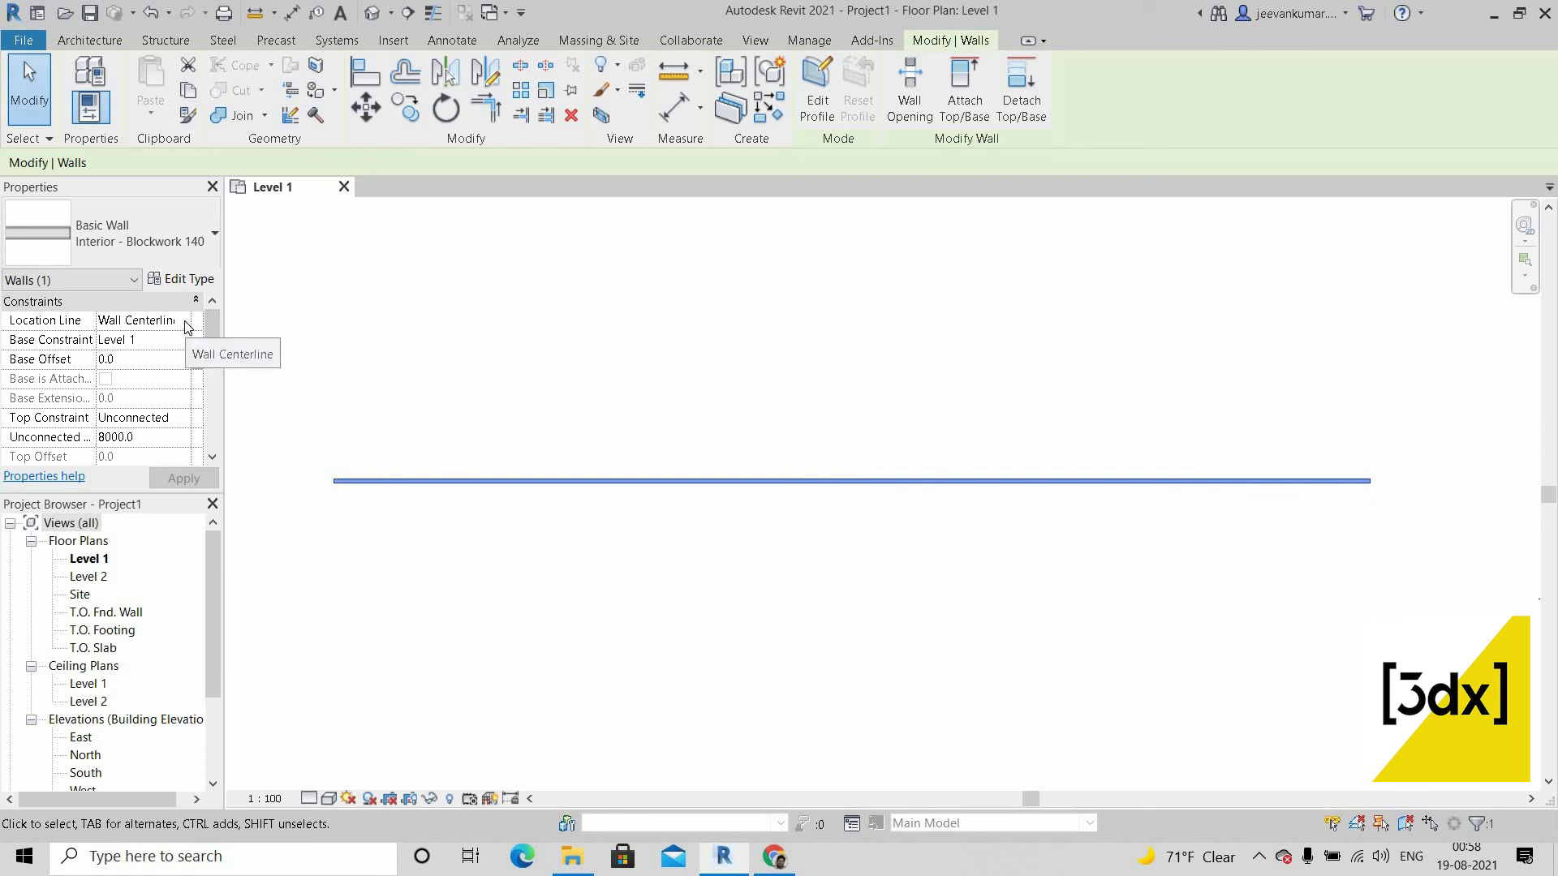
{"action": "left_click", "coordinate": [184, 321]}
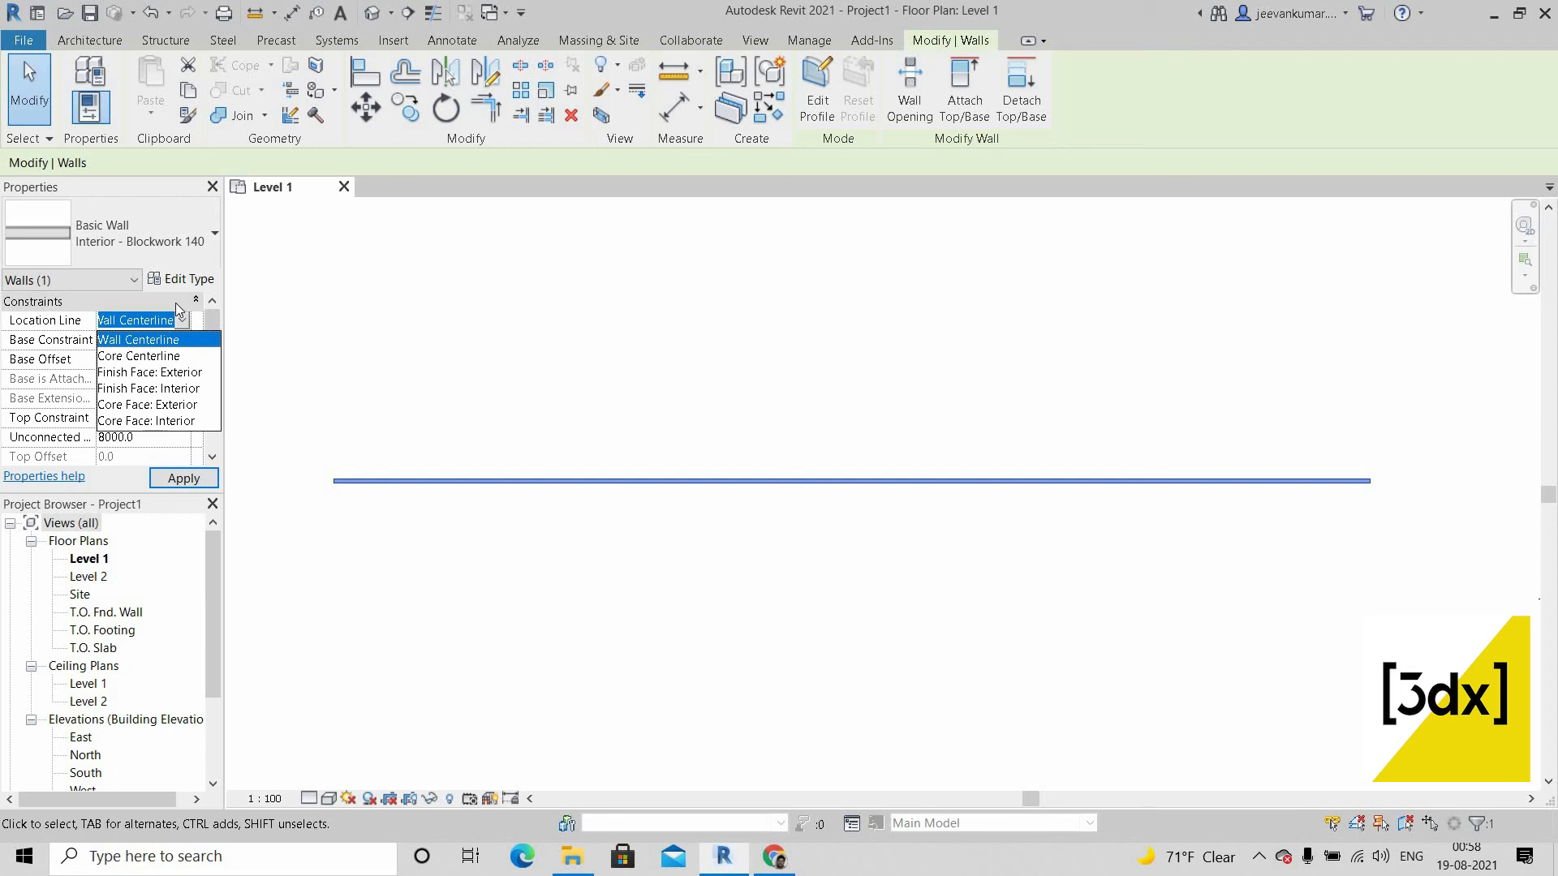
{"action": "left_click", "coordinate": [216, 322]}
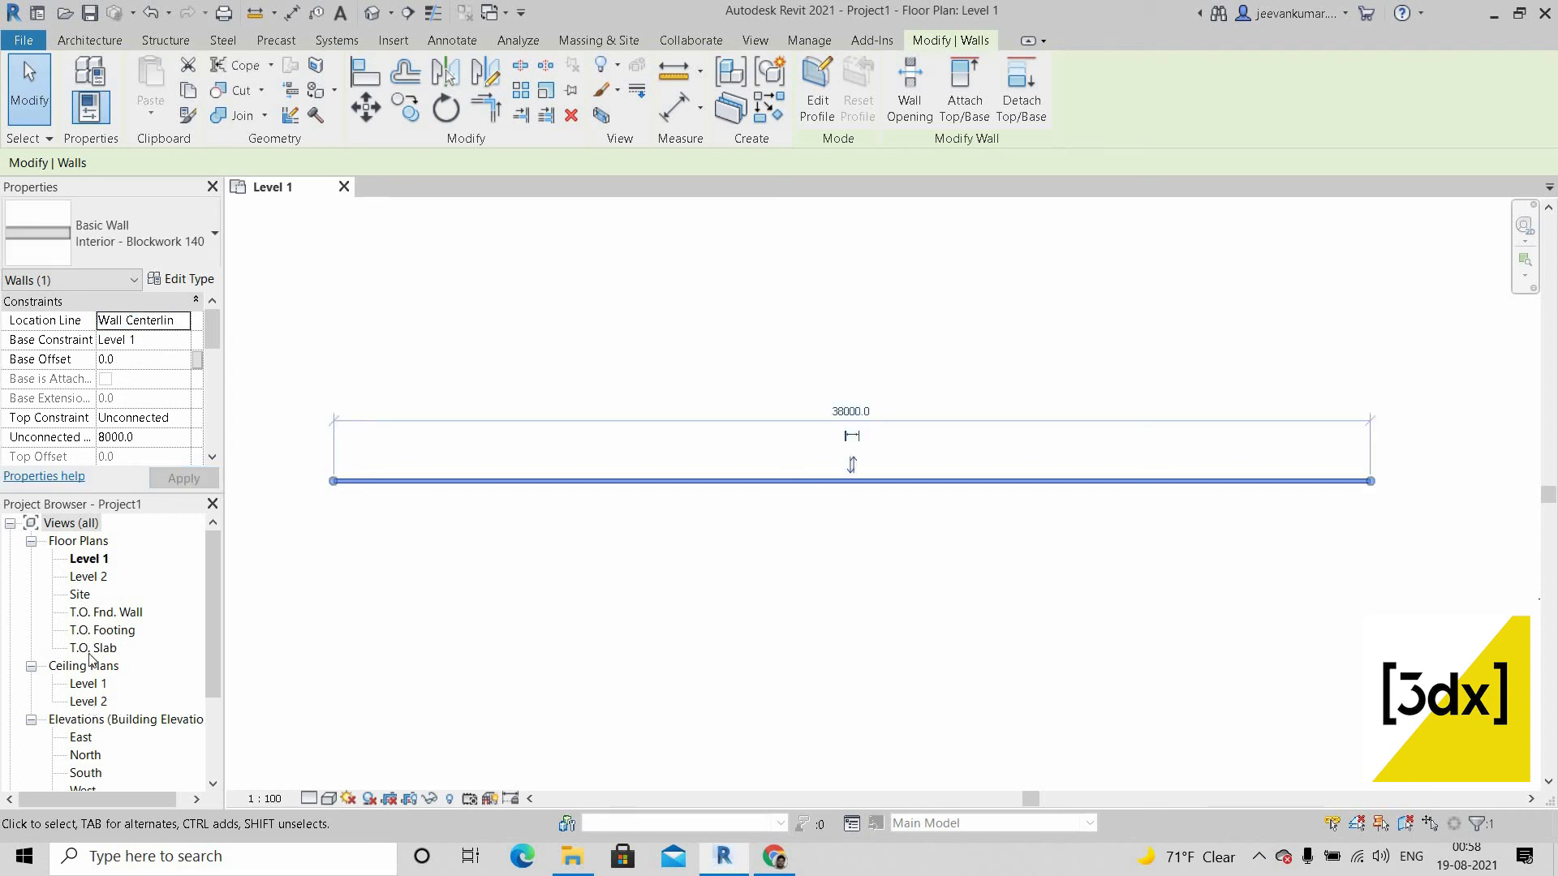
Step: Open the East elevation and bring the wall and its level lines into close view
{"action": "double_click", "coordinate": [80, 738]}
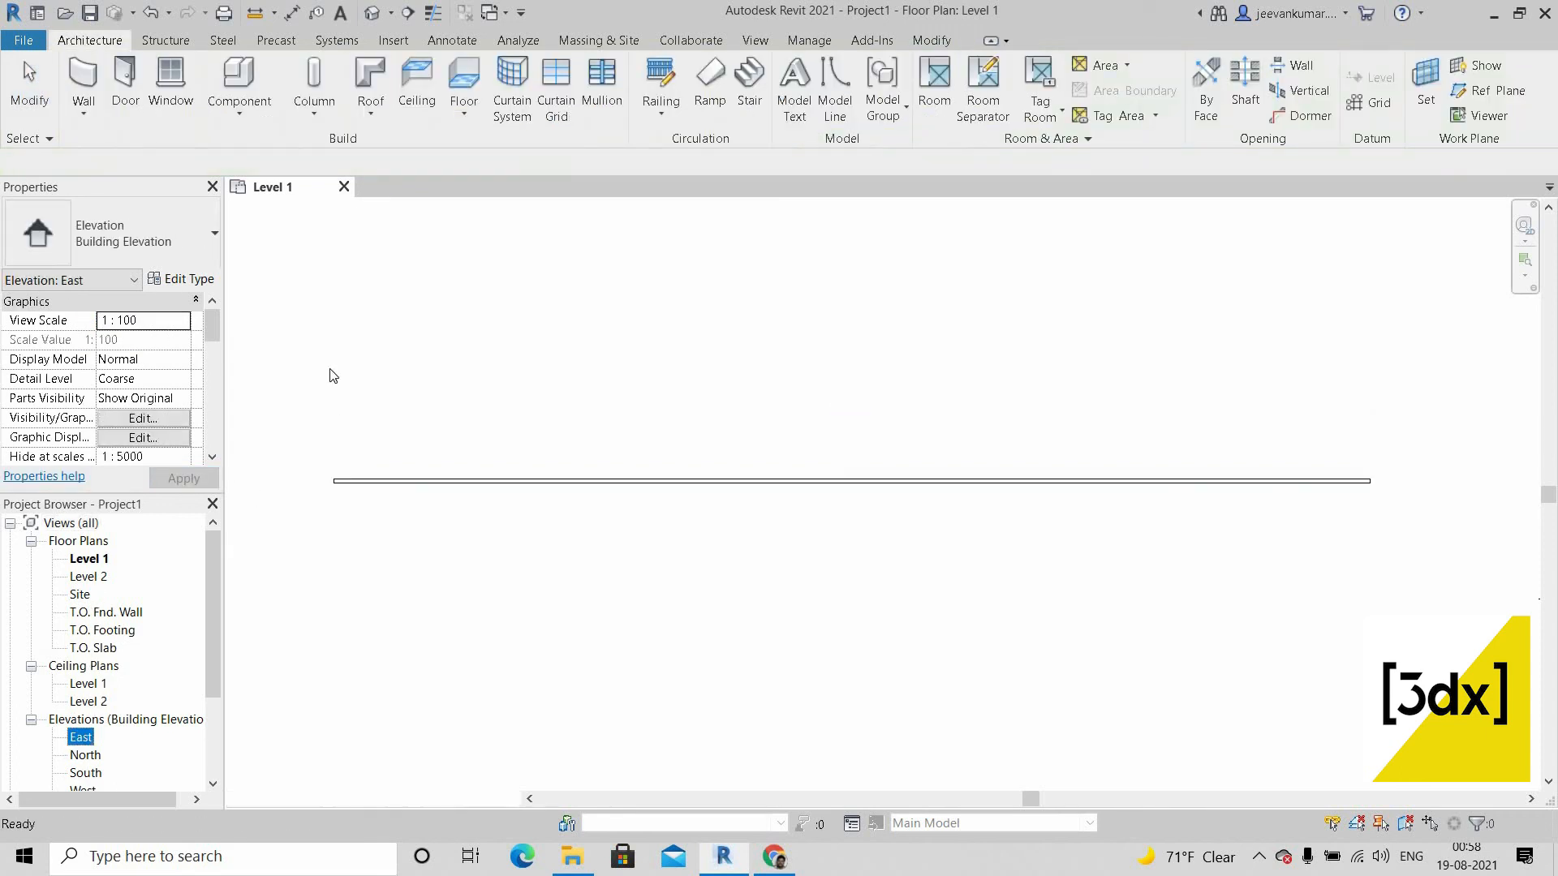
{"action": "scroll", "coordinate": [1040, 590], "scroll_direction": "down", "scroll_amount": 3}
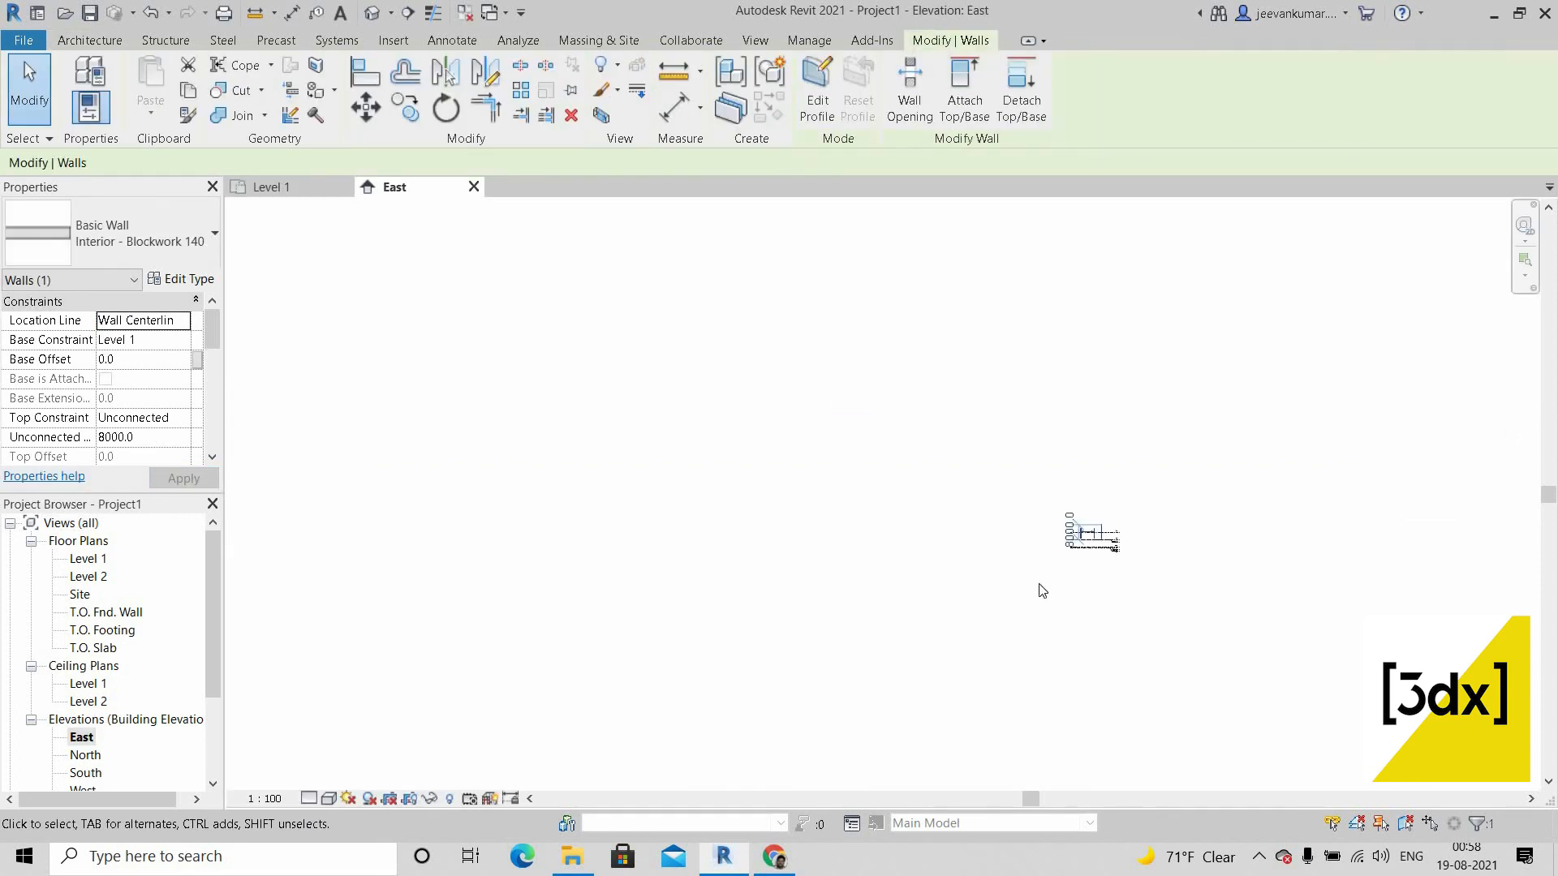
{"action": "scroll", "coordinate": [956, 581], "scroll_direction": "up", "scroll_amount": 5}
{"action": "scroll", "coordinate": [1088, 459], "scroll_direction": "up", "scroll_amount": 6}
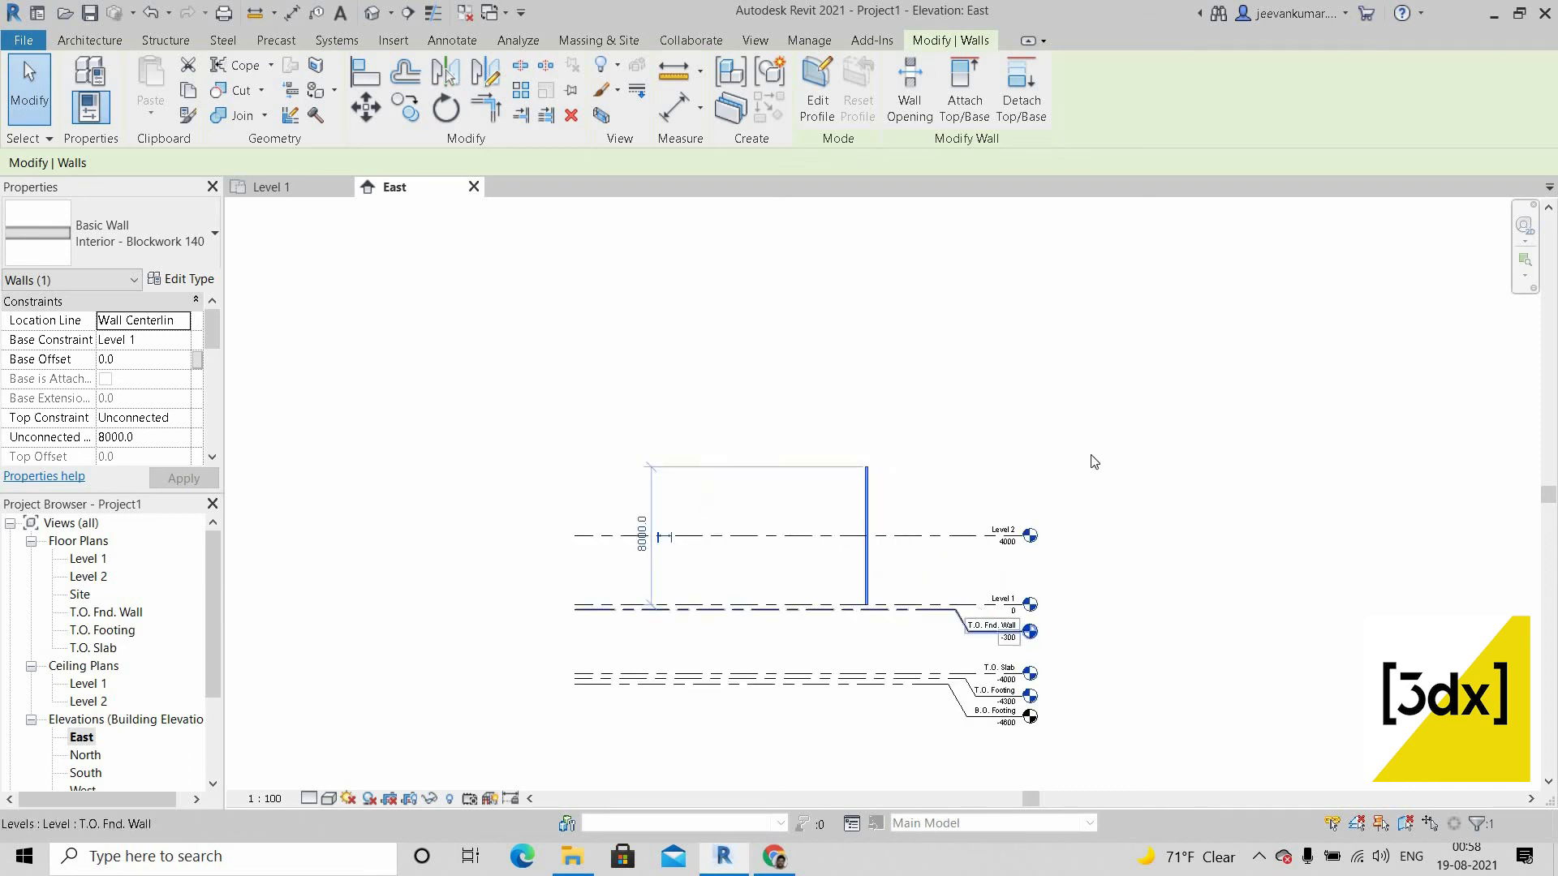
Step: Deselect the wall in the East elevation and examine its height against the Level 1 and Level 2 lines
{"action": "scroll", "coordinate": [963, 421], "scroll_direction": "down", "scroll_amount": 2}
{"action": "scroll", "coordinate": [990, 323], "scroll_direction": "up", "scroll_amount": 2}
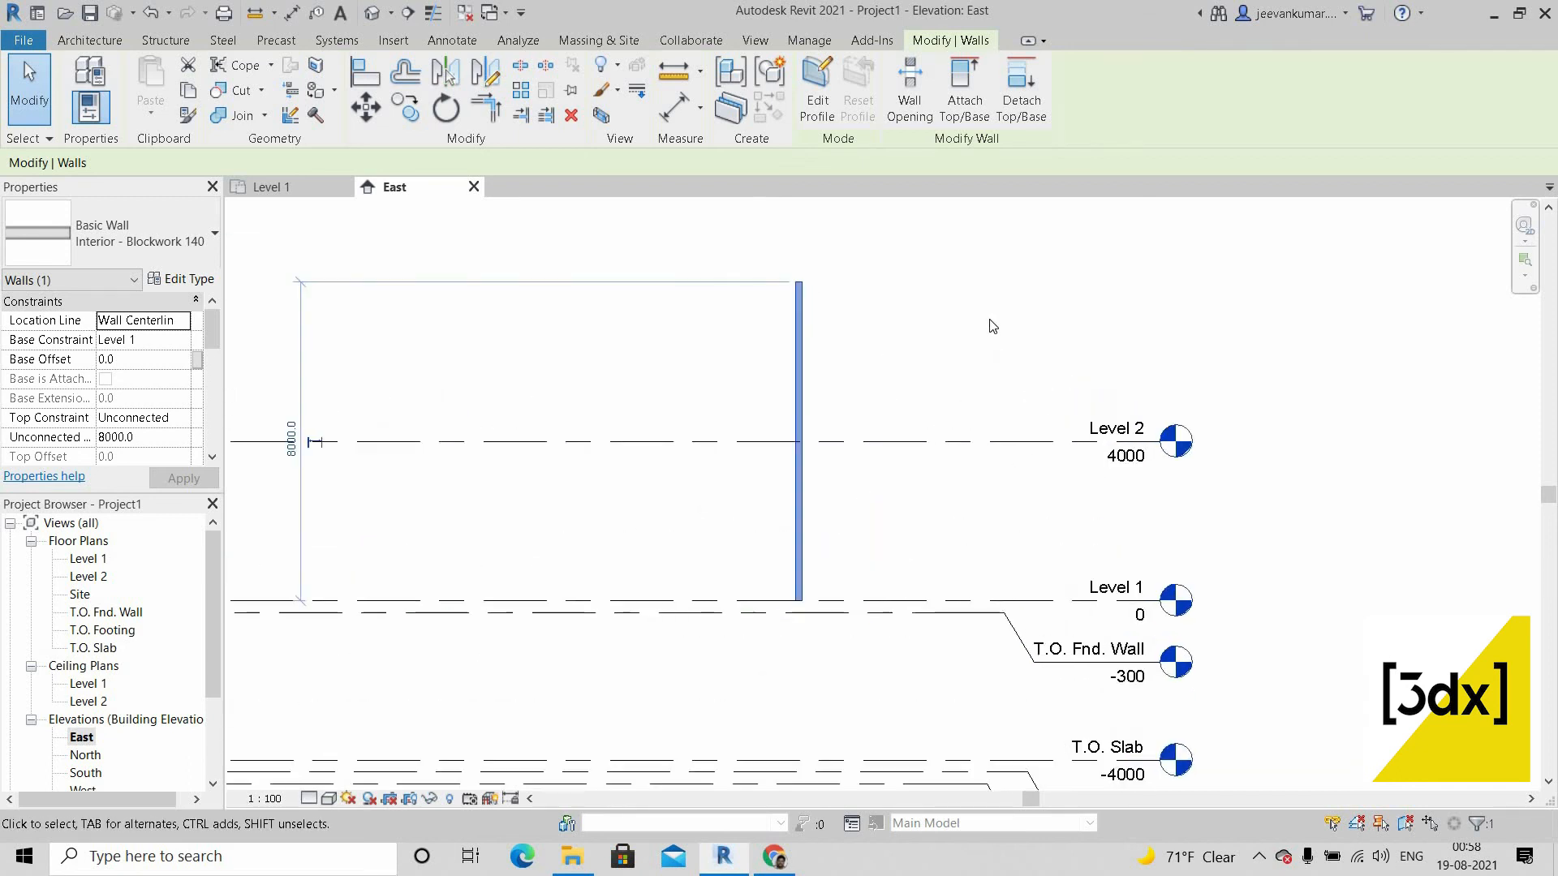
{"action": "scroll", "coordinate": [1027, 393], "scroll_direction": "down", "scroll_amount": 1}
{"action": "left_click", "coordinate": [965, 342]}
{"action": "scroll", "coordinate": [974, 327], "scroll_direction": "down", "scroll_amount": 1}
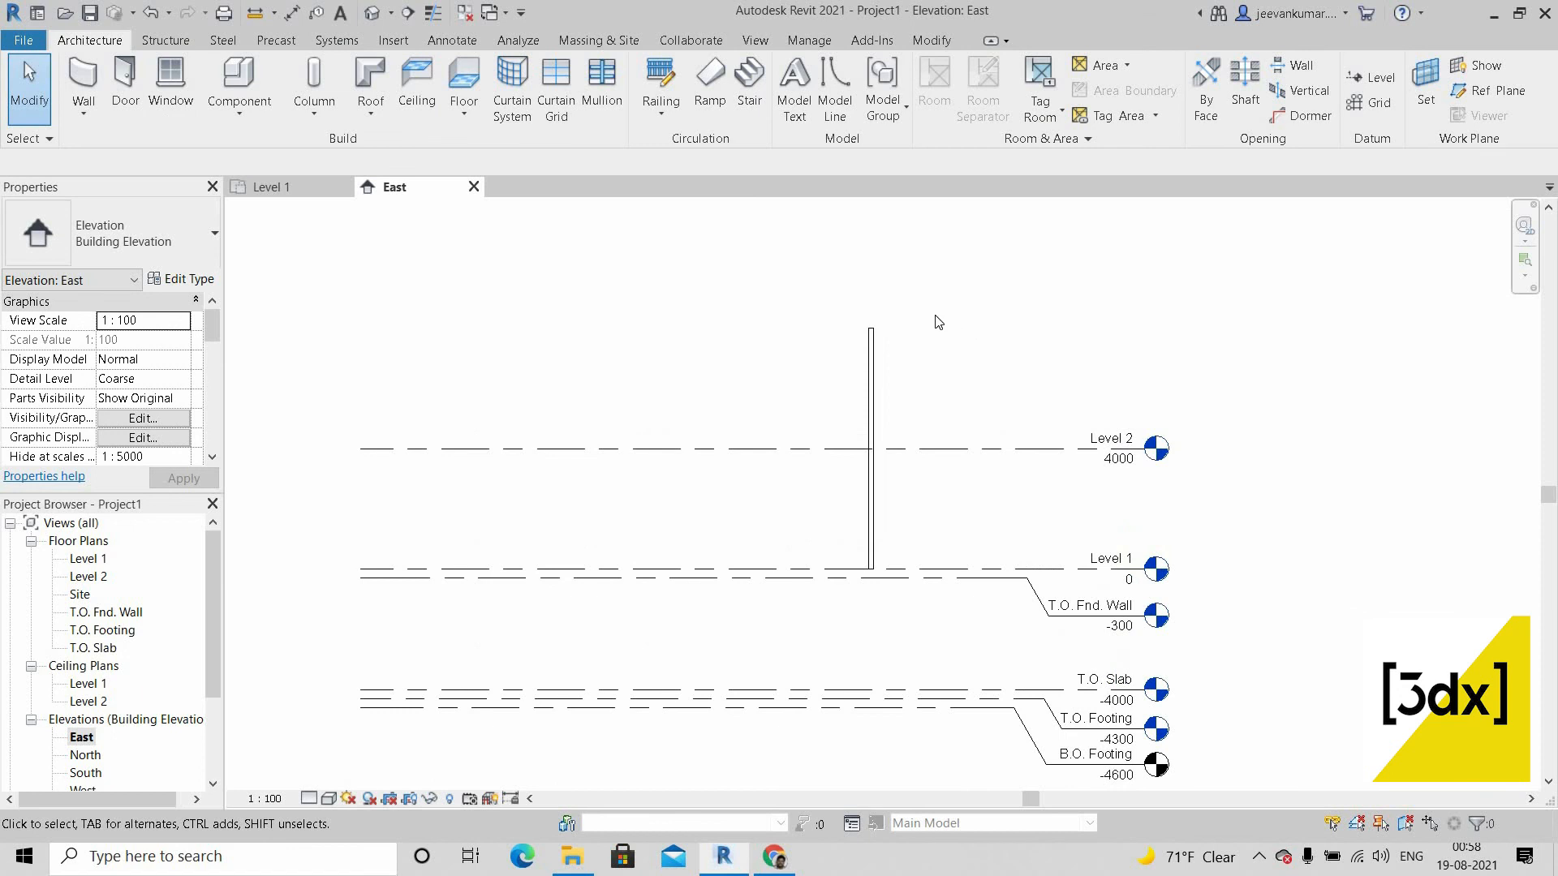
{"action": "scroll", "coordinate": [933, 347], "scroll_direction": "up", "scroll_amount": 2}
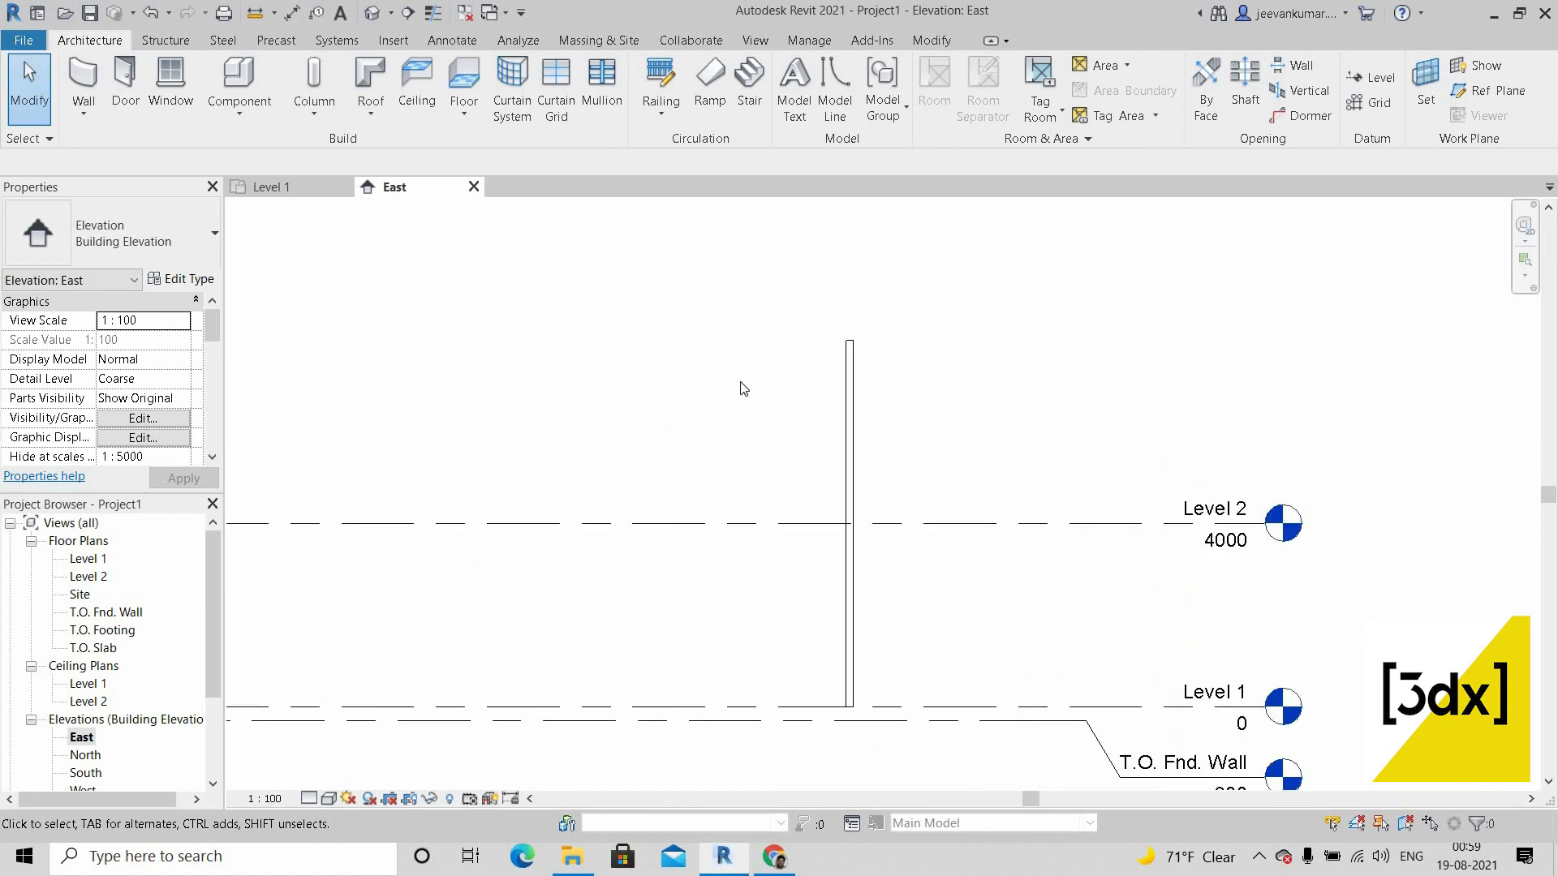
{"action": "left_click", "coordinate": [851, 410]}
{"action": "left_click", "coordinate": [974, 426]}
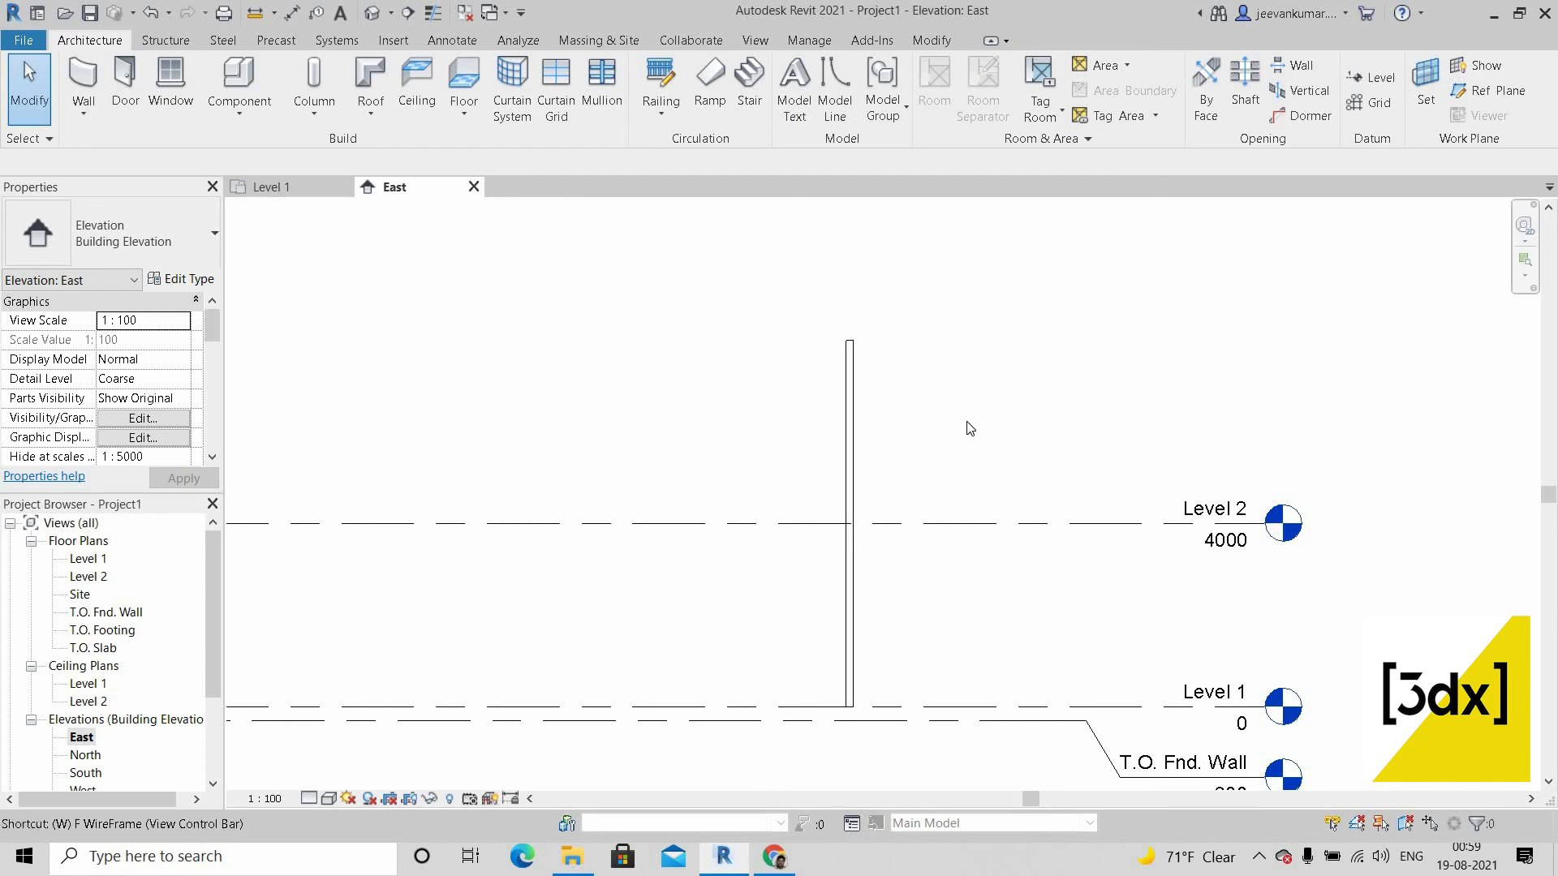
Step: Tile the Level 1 plan and East elevation side by side with the wall in view, and select the wall in the plan
{"action": "key", "text": "ctrl+Tab"}
{"action": "scroll", "coordinate": [564, 431], "scroll_direction": "up", "scroll_amount": 2}
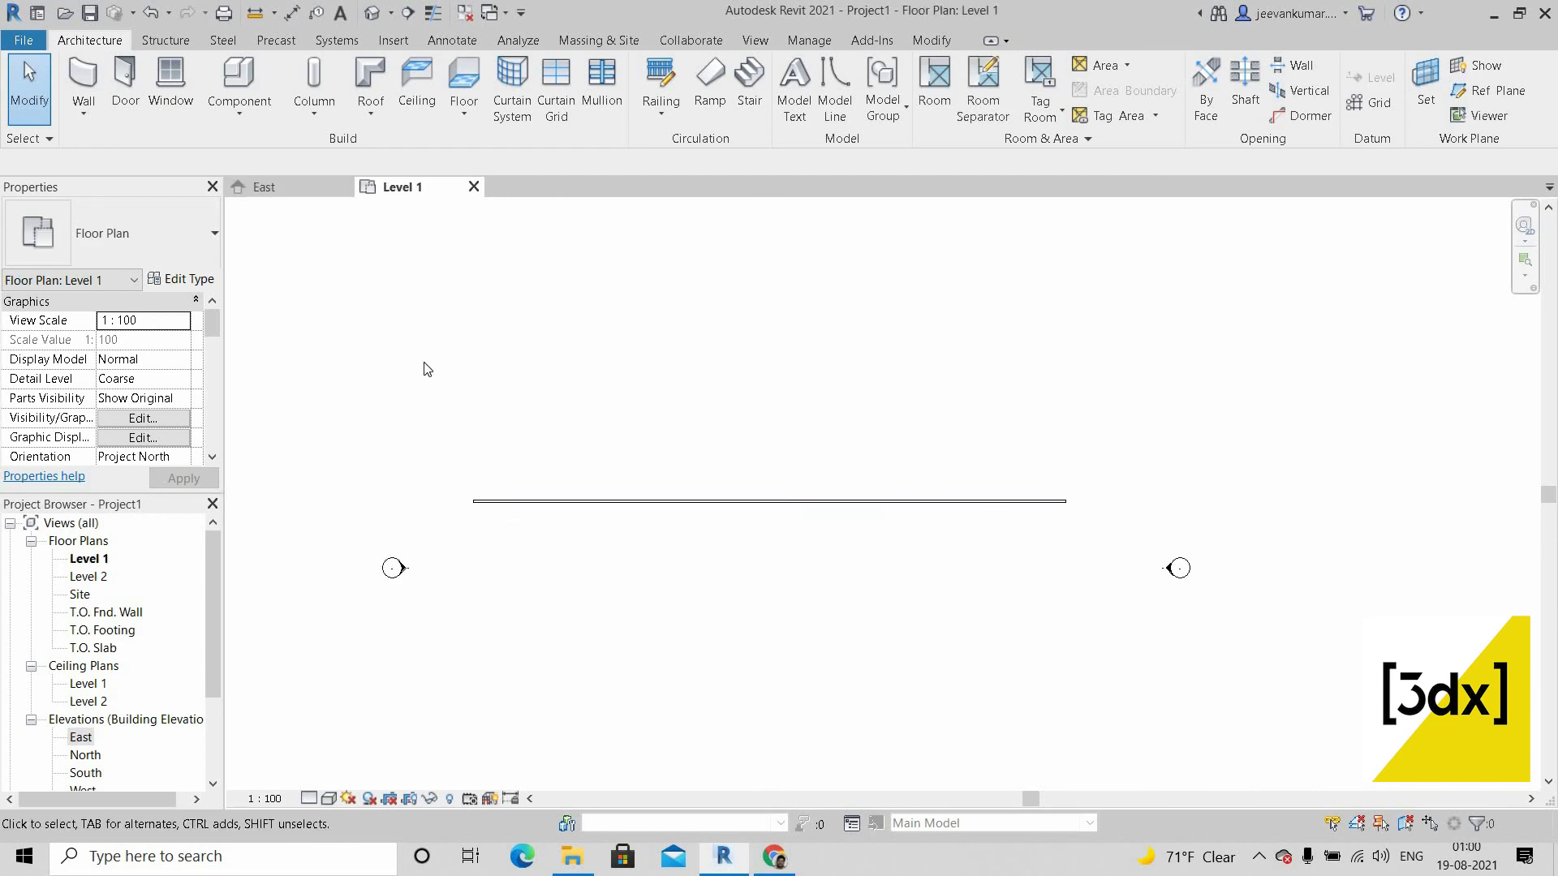
{"action": "key", "text": "w"}
{"action": "key", "text": "t"}
{"action": "scroll", "coordinate": [552, 439], "scroll_direction": "down", "scroll_amount": 3}
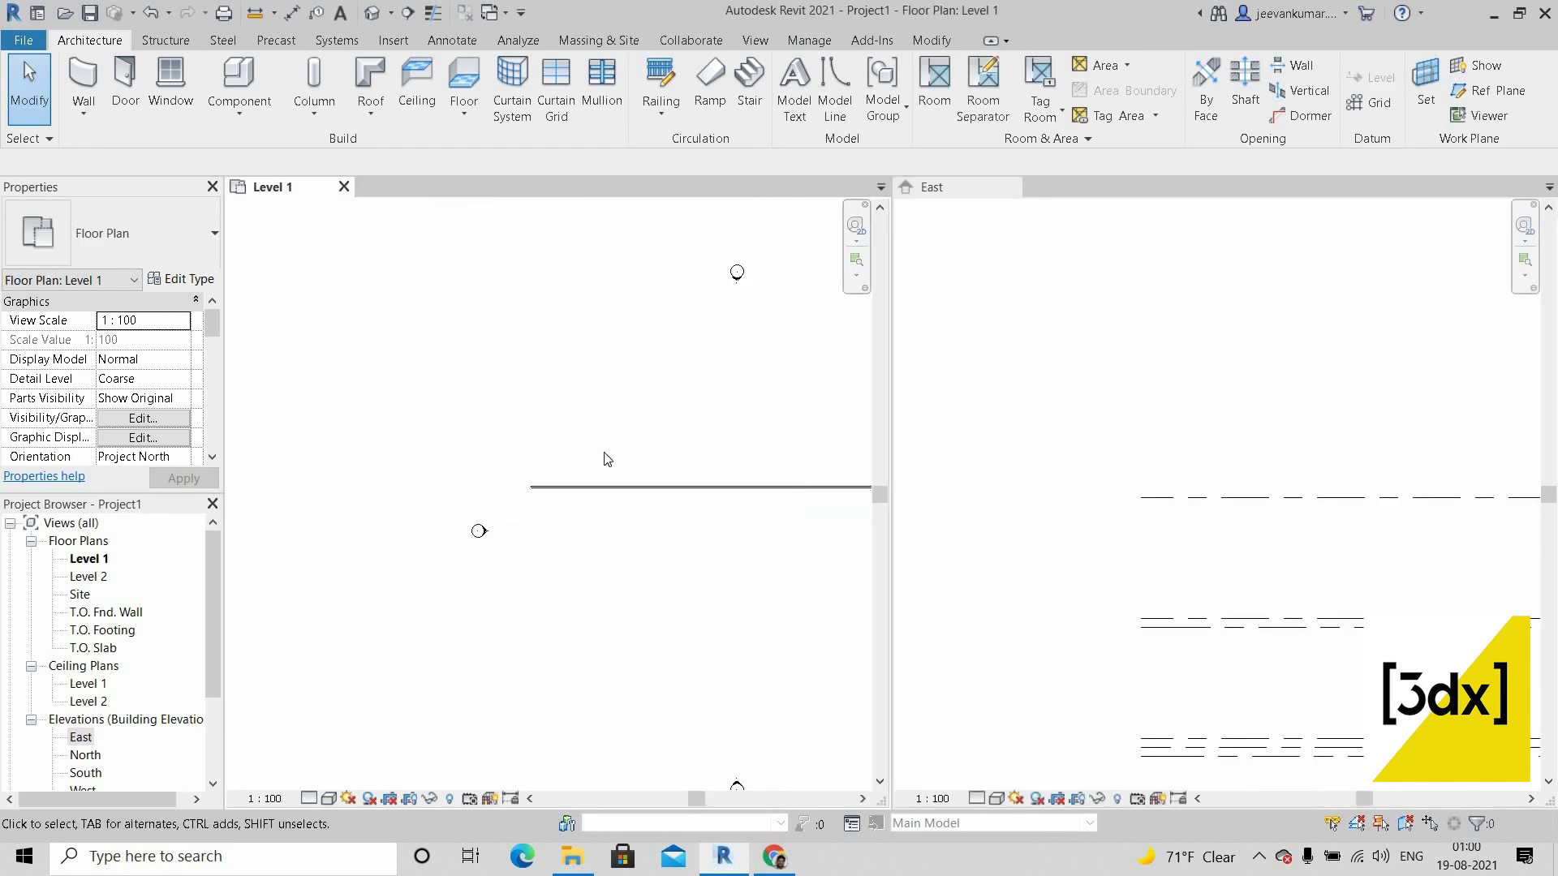
{"action": "scroll", "coordinate": [1048, 454], "scroll_direction": "down", "scroll_amount": 5}
{"action": "scroll", "coordinate": [1459, 492], "scroll_direction": "up", "scroll_amount": 4}
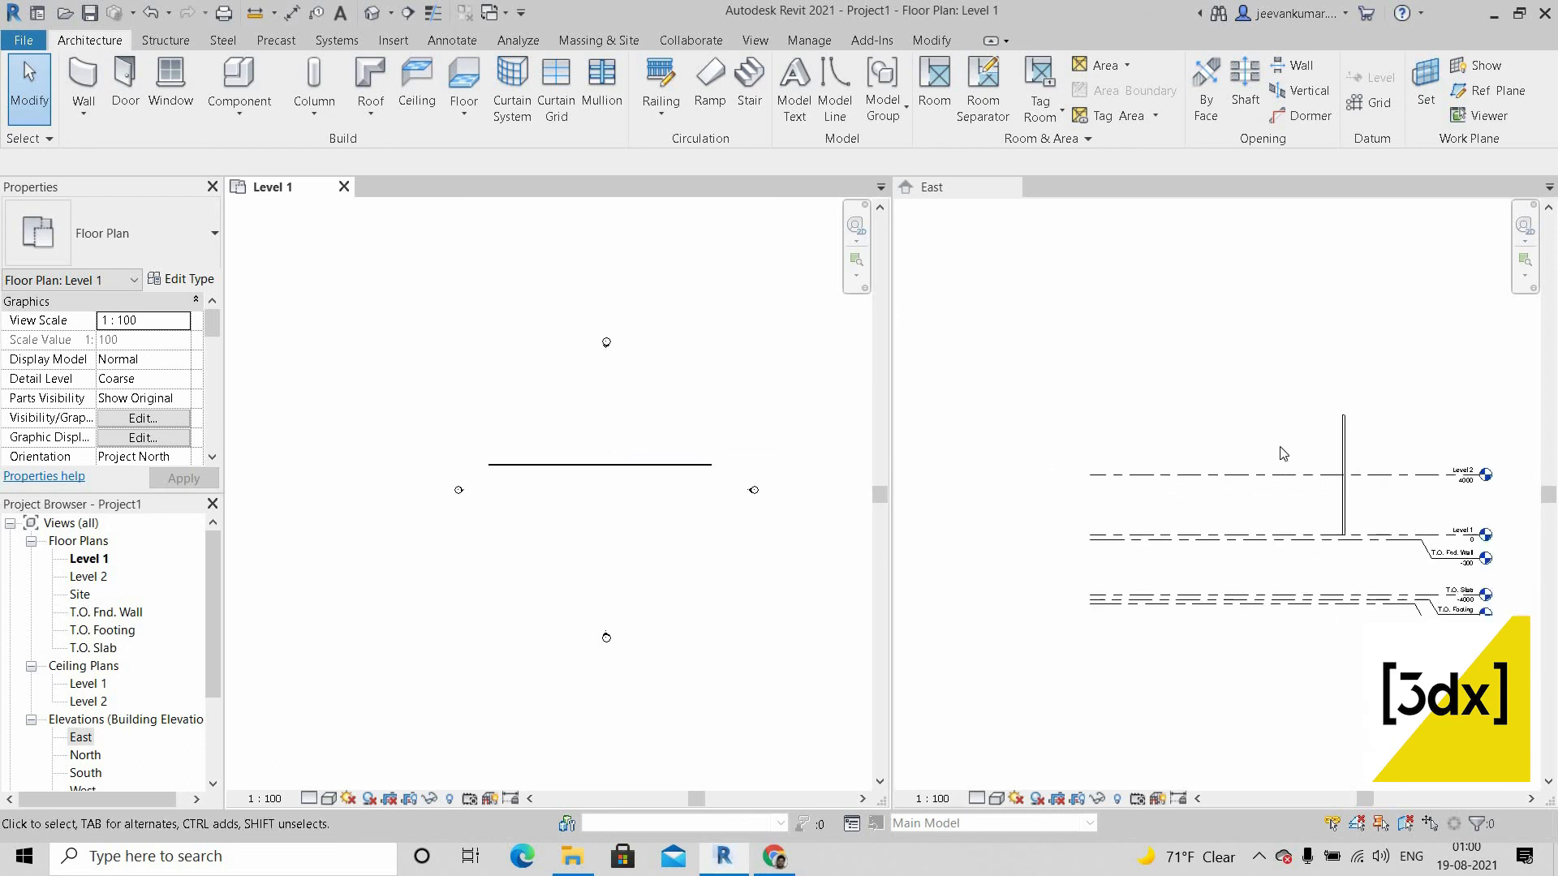
{"action": "scroll", "coordinate": [1335, 568], "scroll_direction": "up", "scroll_amount": 4}
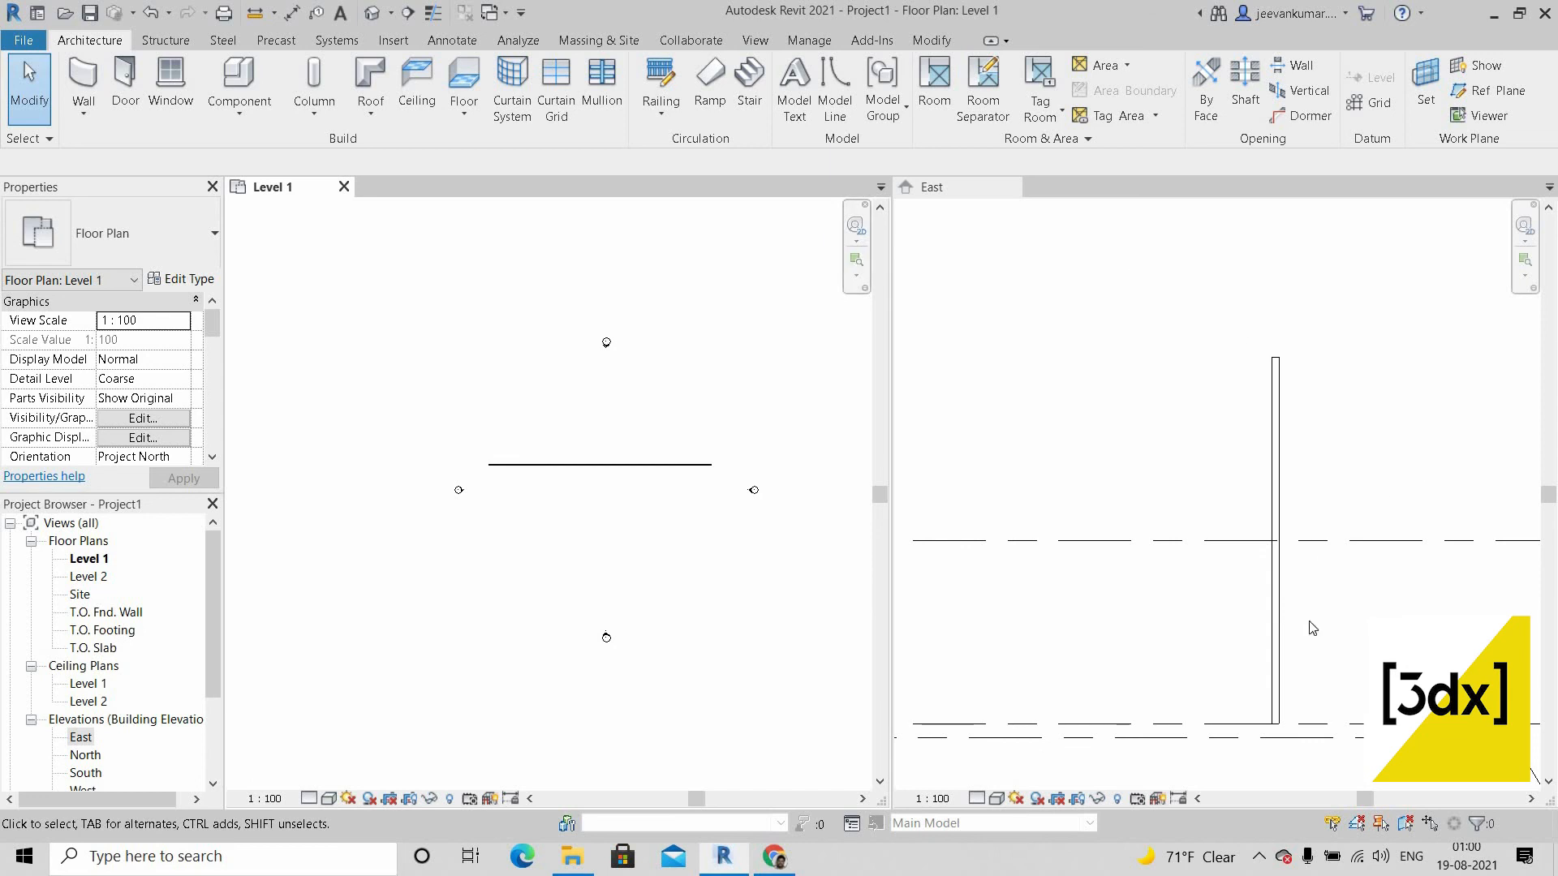
{"action": "scroll", "coordinate": [1379, 666], "scroll_direction": "down", "scroll_amount": 2}
{"action": "scroll", "coordinate": [1309, 582], "scroll_direction": "up", "scroll_amount": 2}
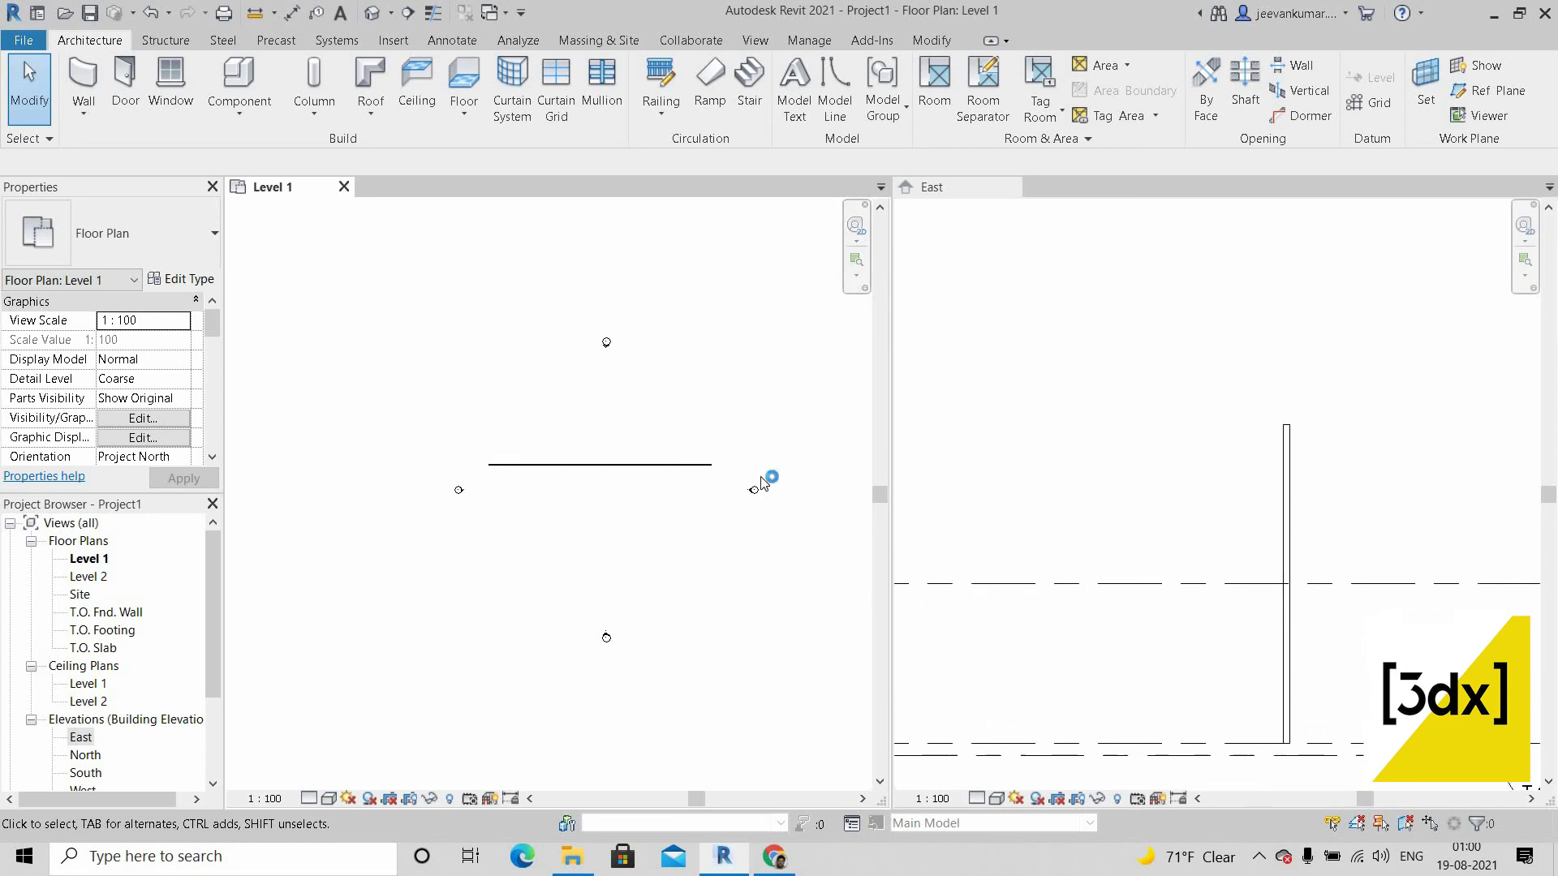
{"action": "left_click", "coordinate": [528, 447]}
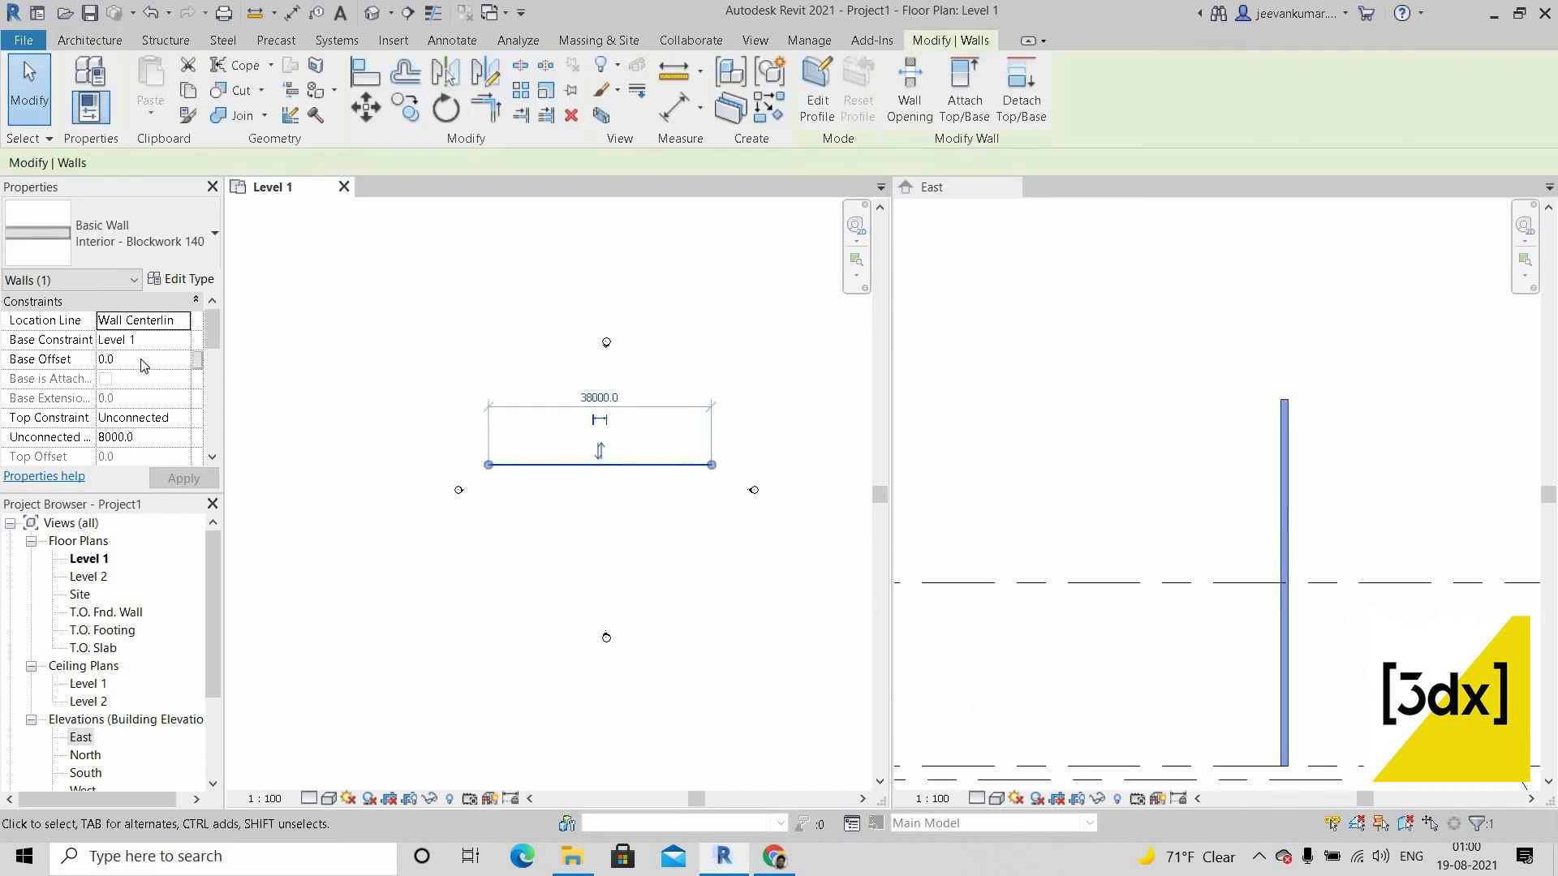
Step: Set the selected wall's Base Constraint to Level 2 and check its position in the East elevation
{"action": "left_click", "coordinate": [189, 342]}
{"action": "scroll", "coordinate": [983, 487], "scroll_direction": "down", "scroll_amount": 6}
{"action": "scroll", "coordinate": [1245, 569], "scroll_direction": "up", "scroll_amount": 4}
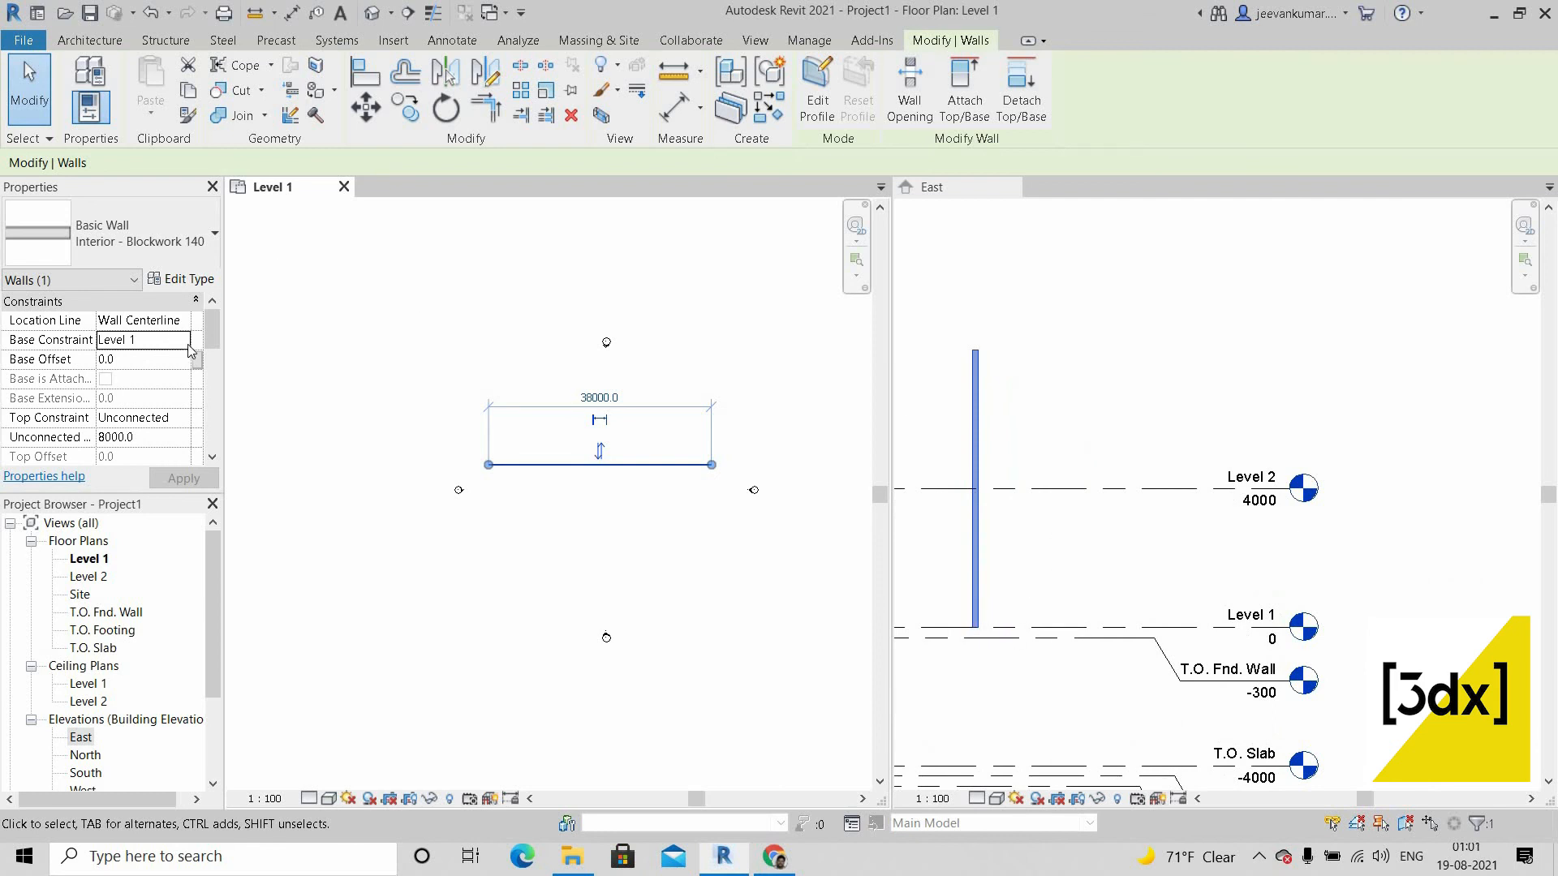
{"action": "left_click", "coordinate": [189, 345]}
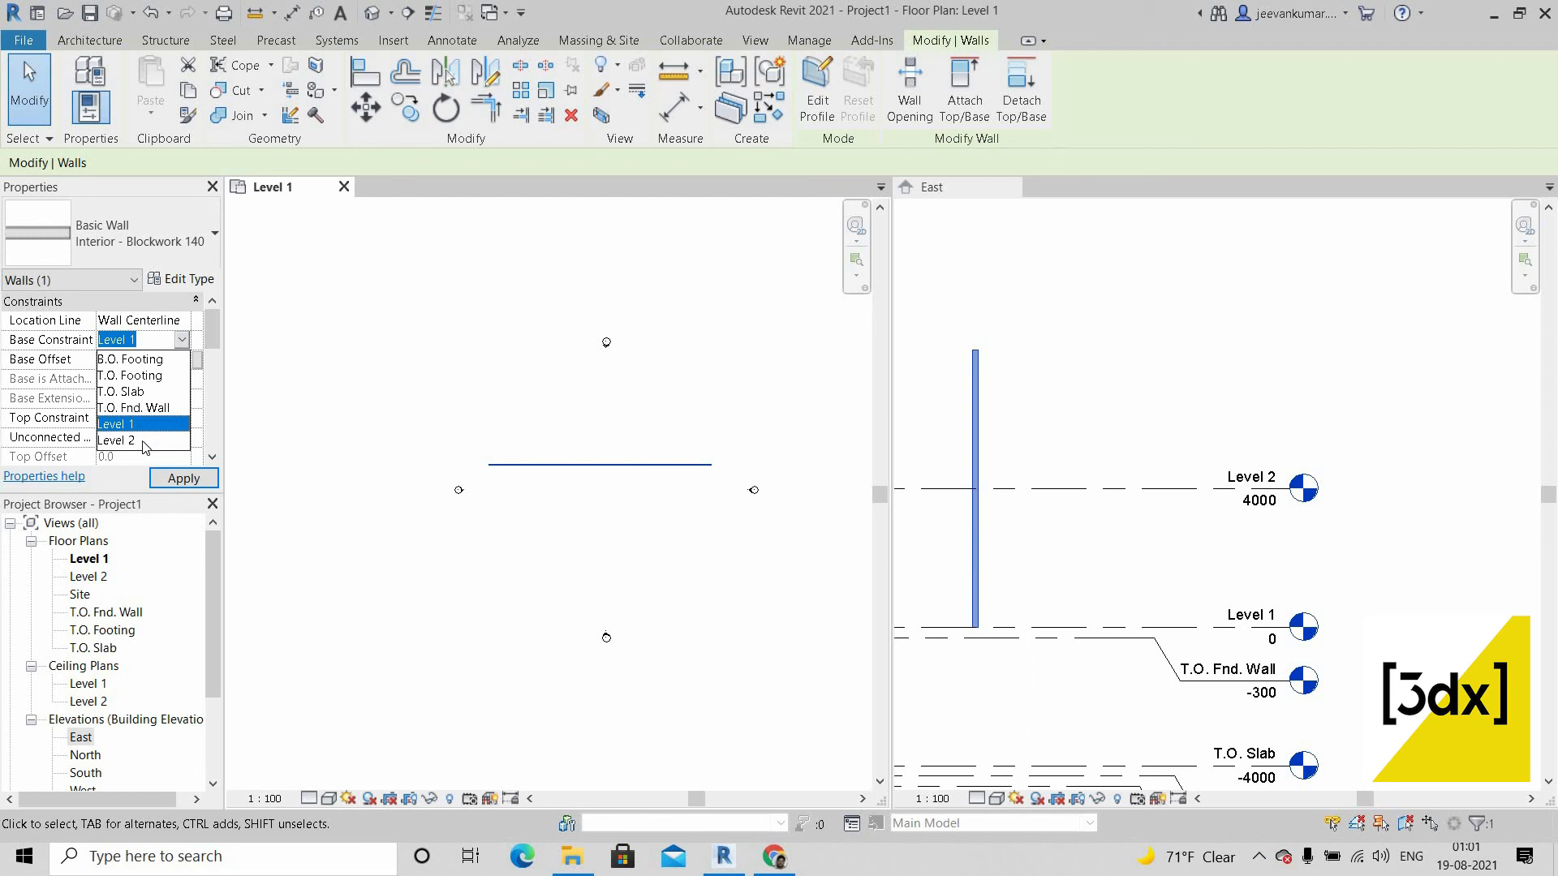
{"action": "left_click", "coordinate": [145, 442]}
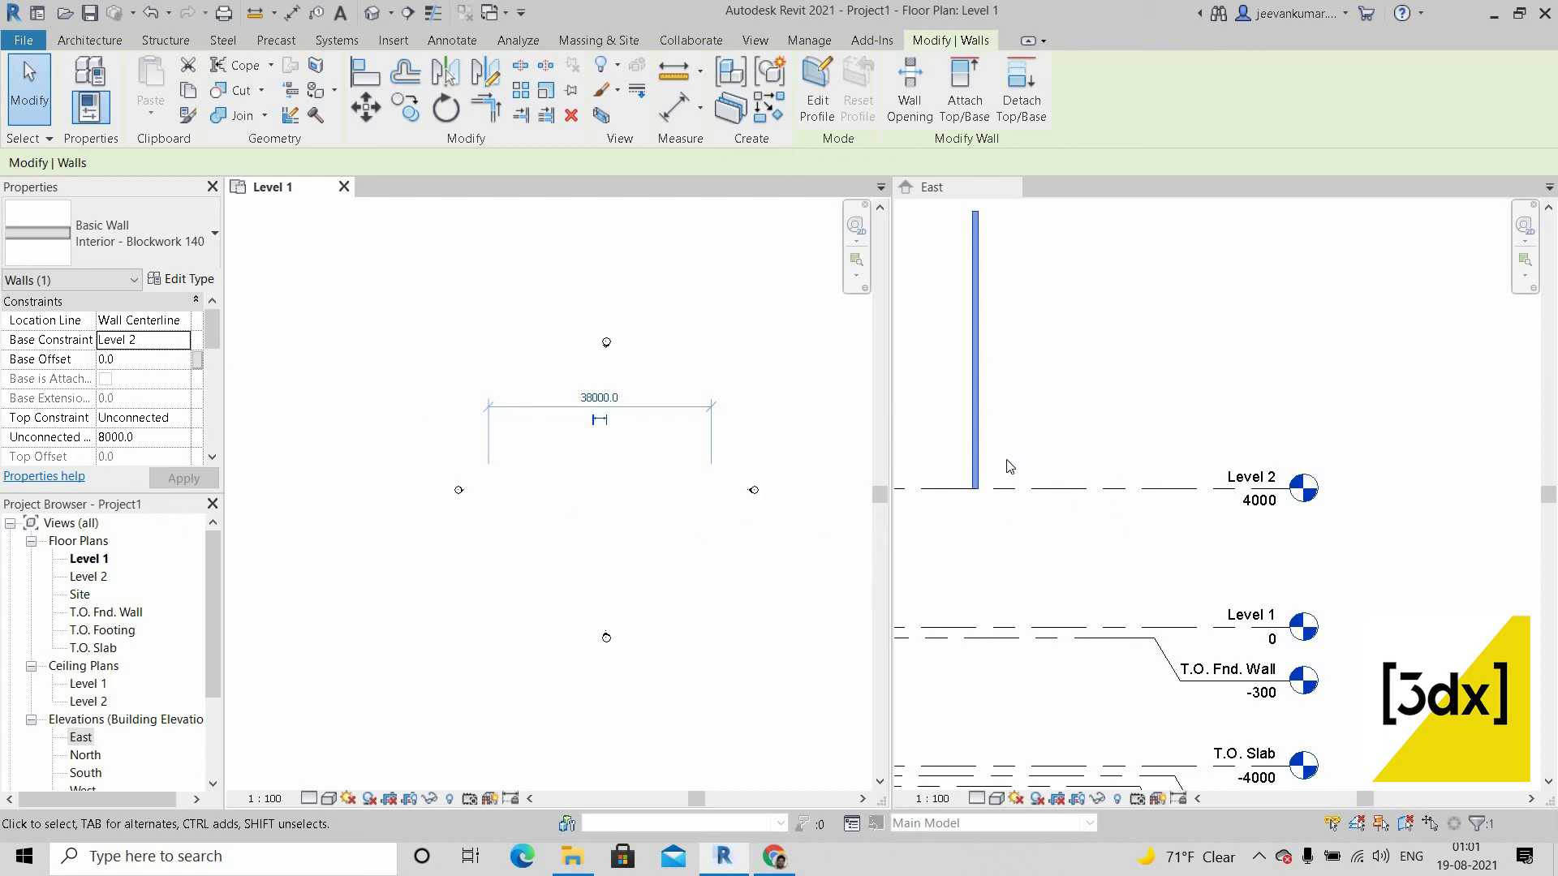
{"action": "scroll", "coordinate": [1027, 495], "scroll_direction": "down", "scroll_amount": 2}
{"action": "scroll", "coordinate": [1046, 502], "scroll_direction": "up", "scroll_amount": 2}
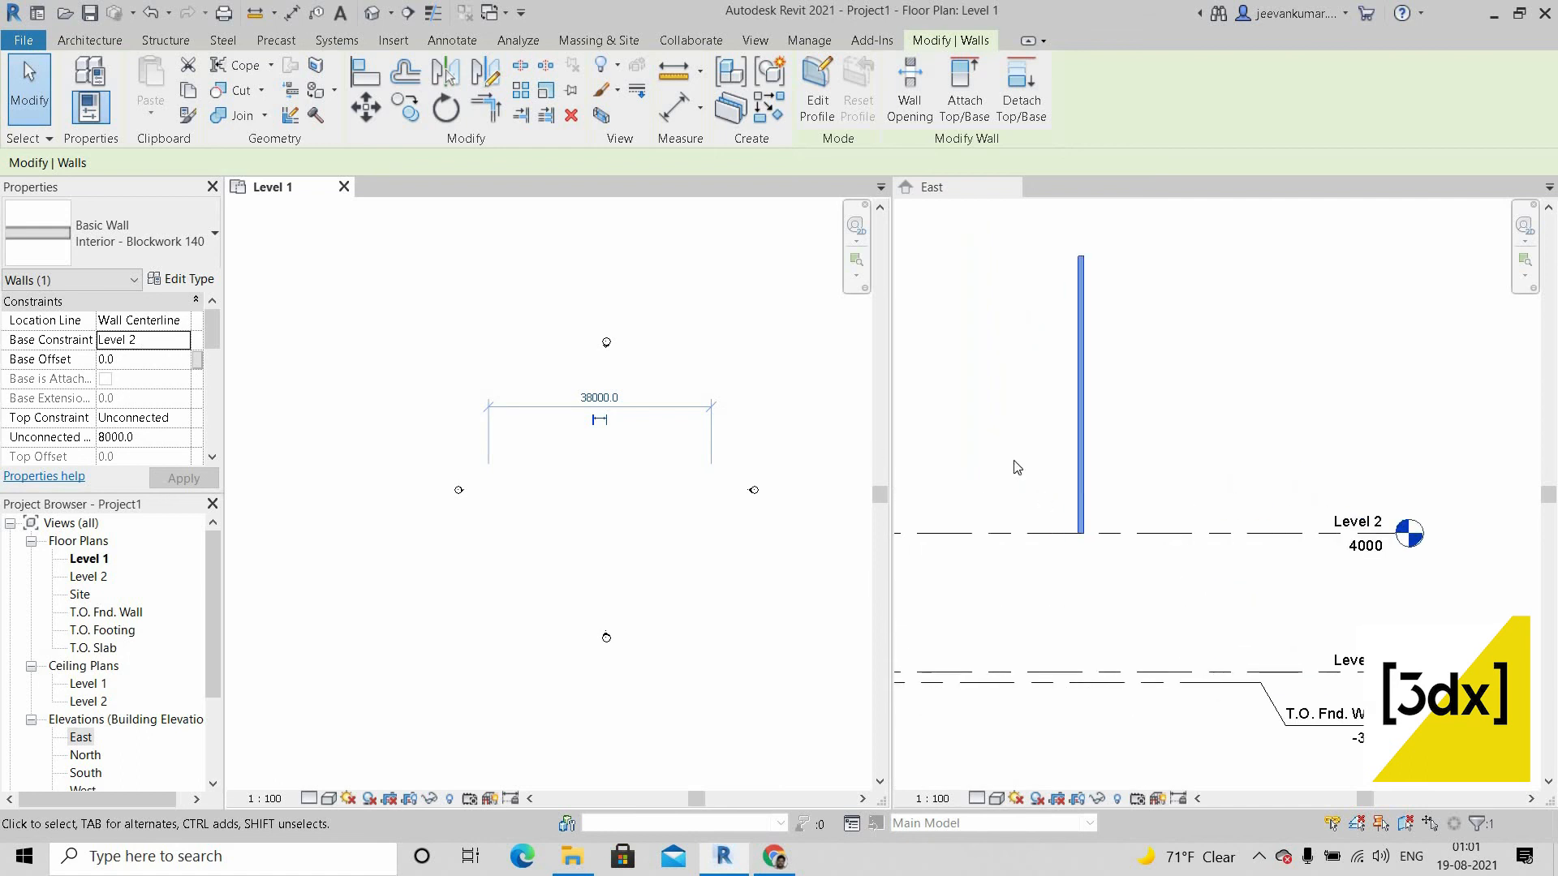
Step: Change the wall's Base Constraint to T.O. Fnd. Wall, and return it to Level 1
{"action": "left_click", "coordinate": [186, 345]}
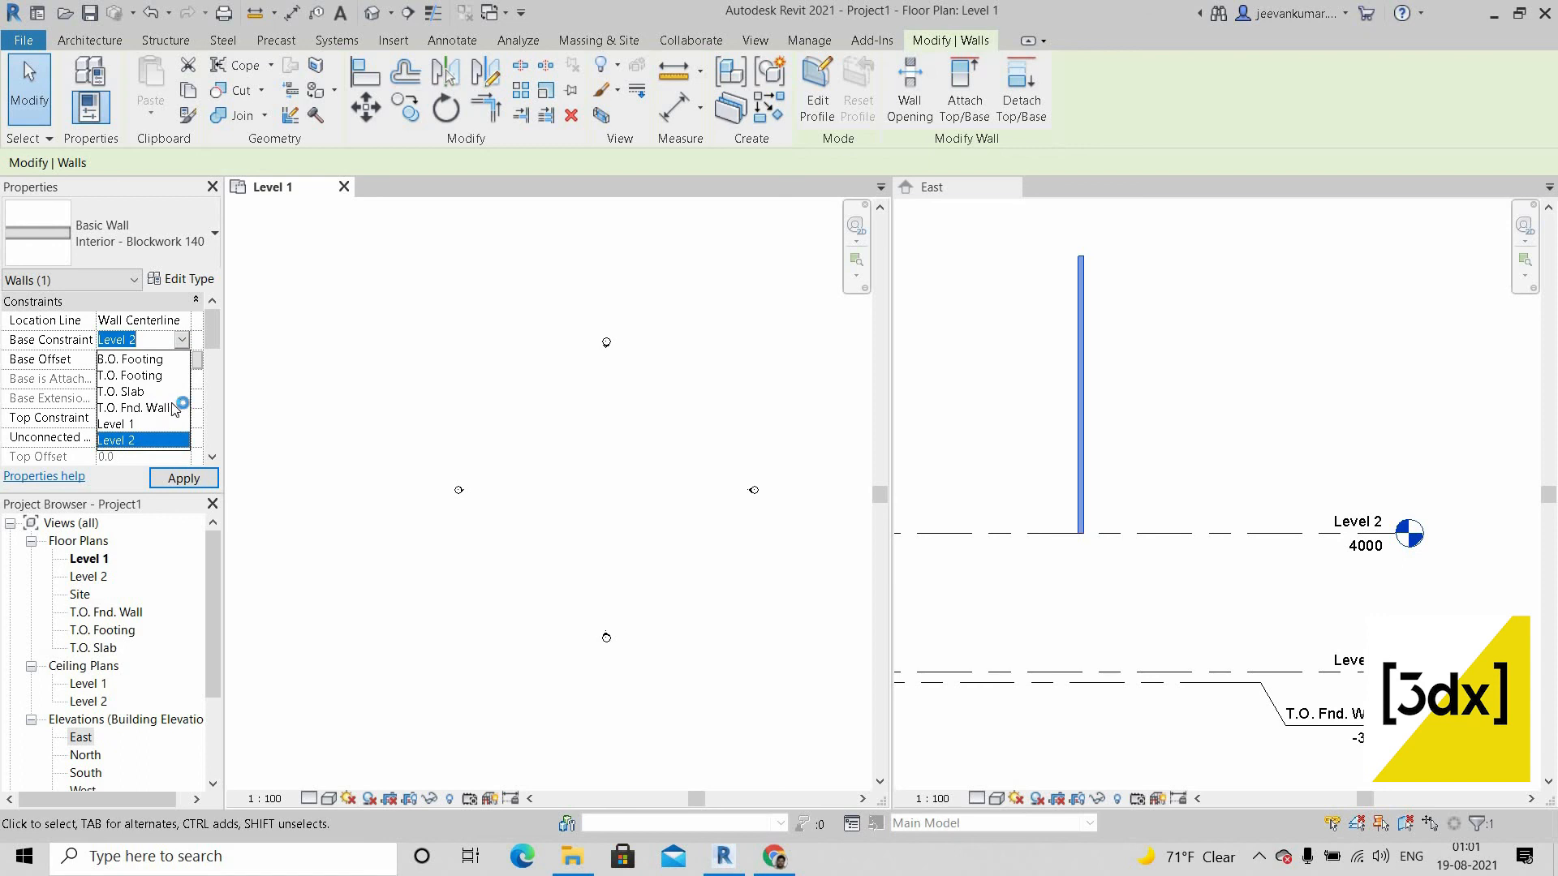
{"action": "left_click", "coordinate": [146, 408]}
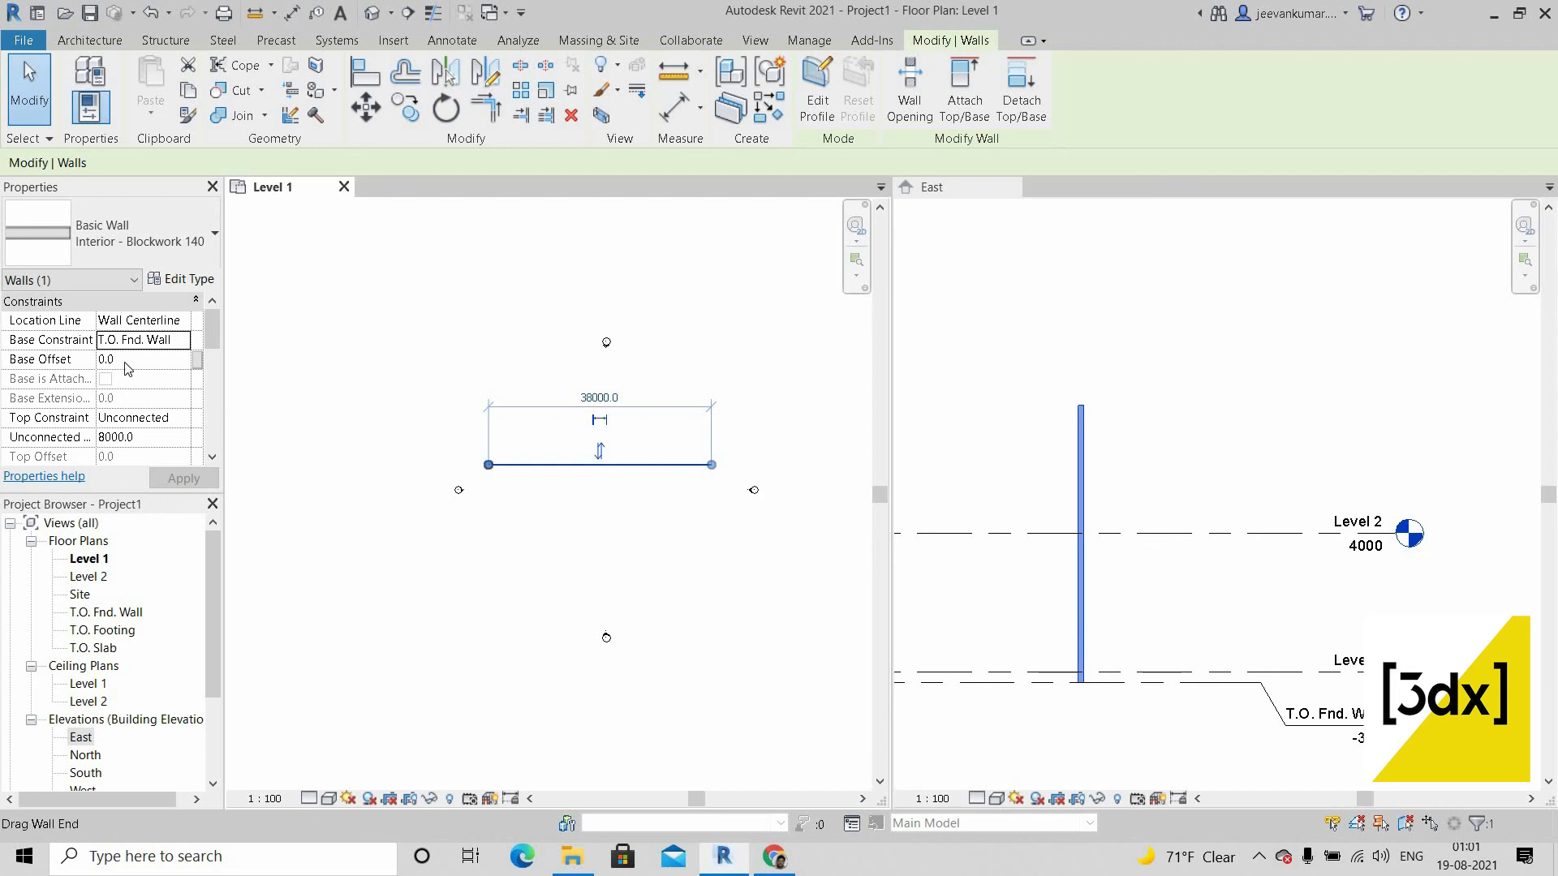
{"action": "left_click", "coordinate": [162, 339]}
{"action": "left_click", "coordinate": [182, 340]}
{"action": "left_click", "coordinate": [142, 425]}
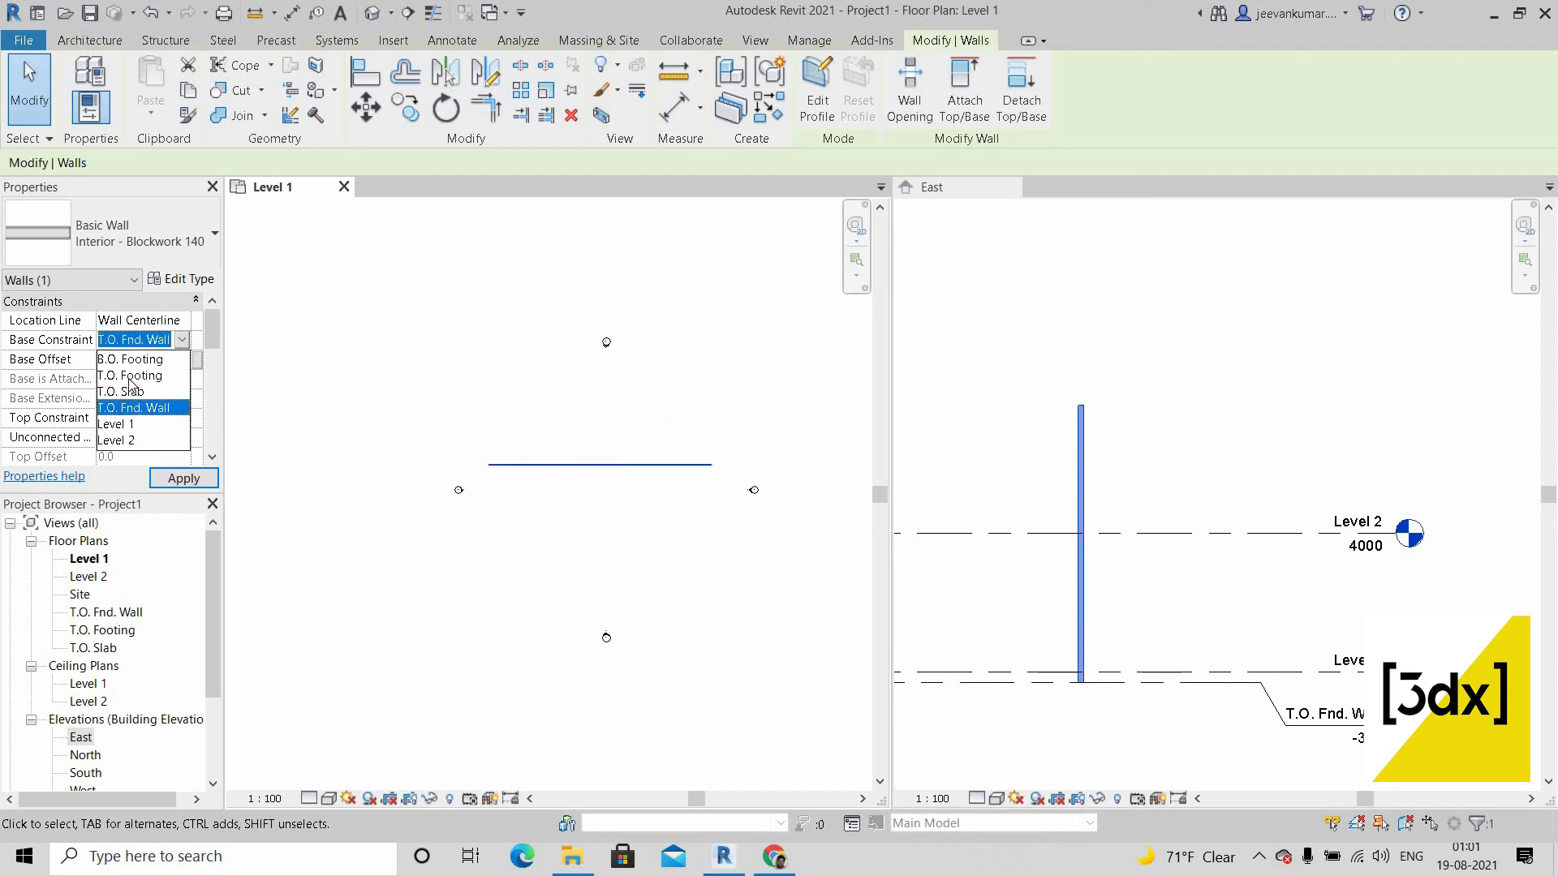
Step: Try a Base Offset of 200 on the wall and reset the offset to 0
{"action": "left_click", "coordinate": [132, 359]}
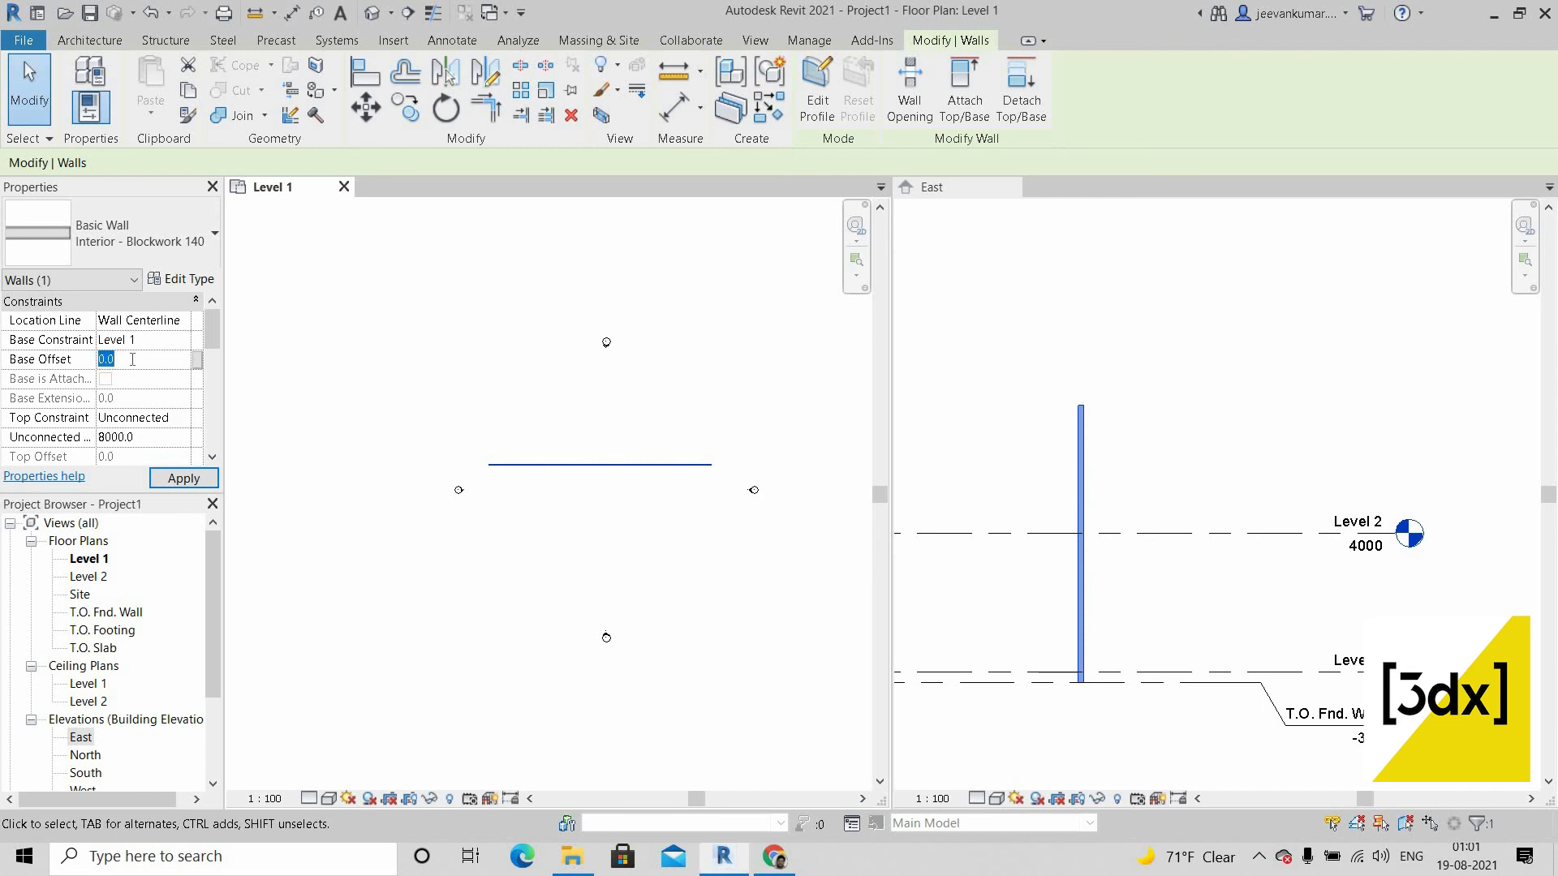
{"action": "type", "text": "200"}
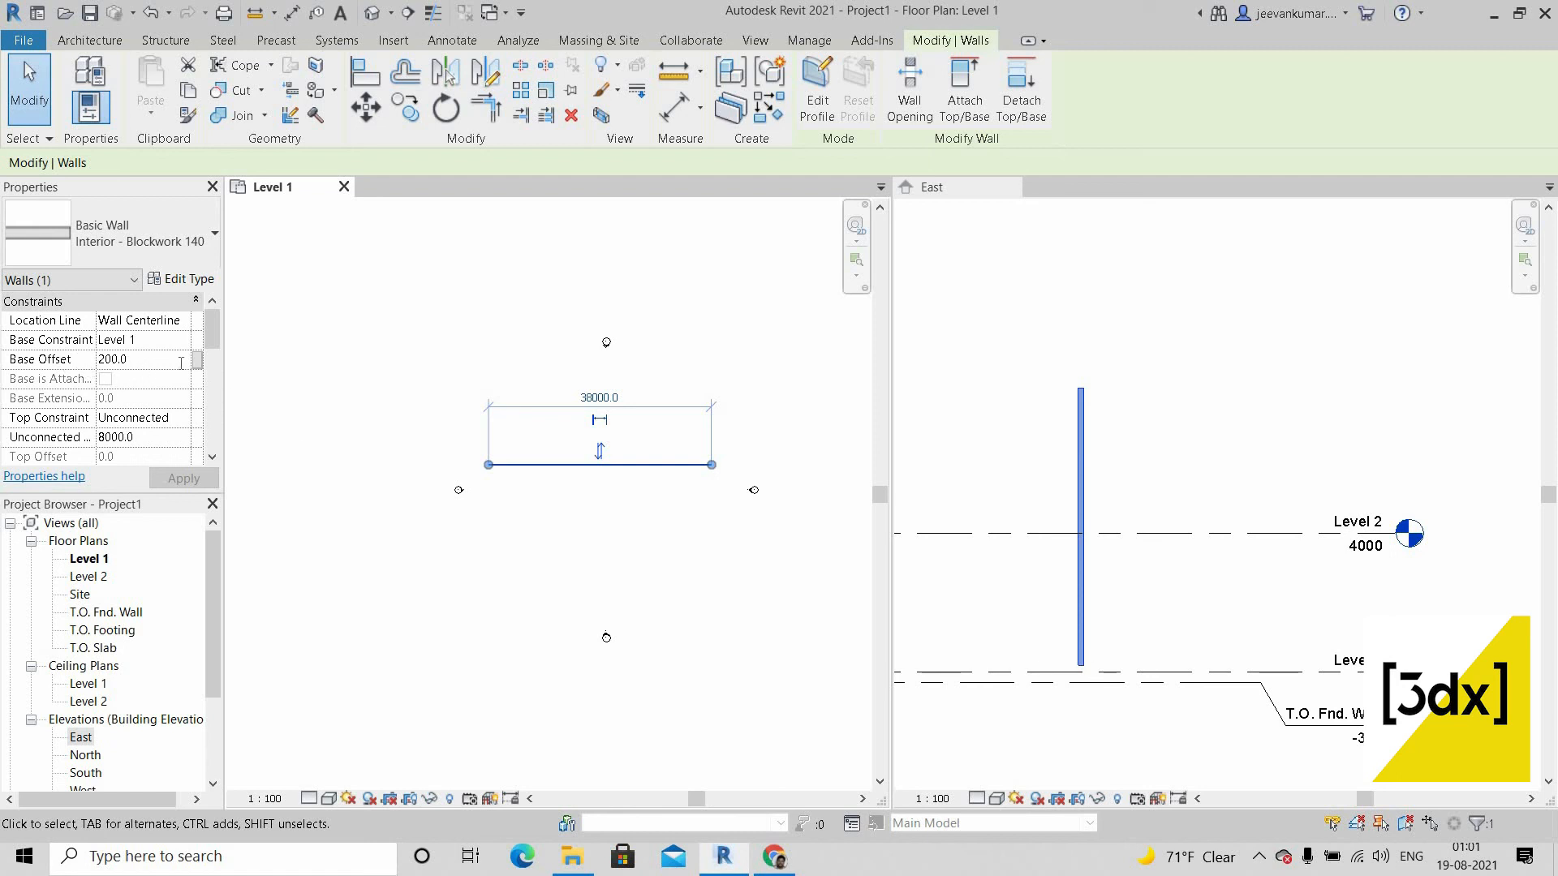
{"action": "left_click", "coordinate": [139, 361]}
{"action": "type", "text": "0"}
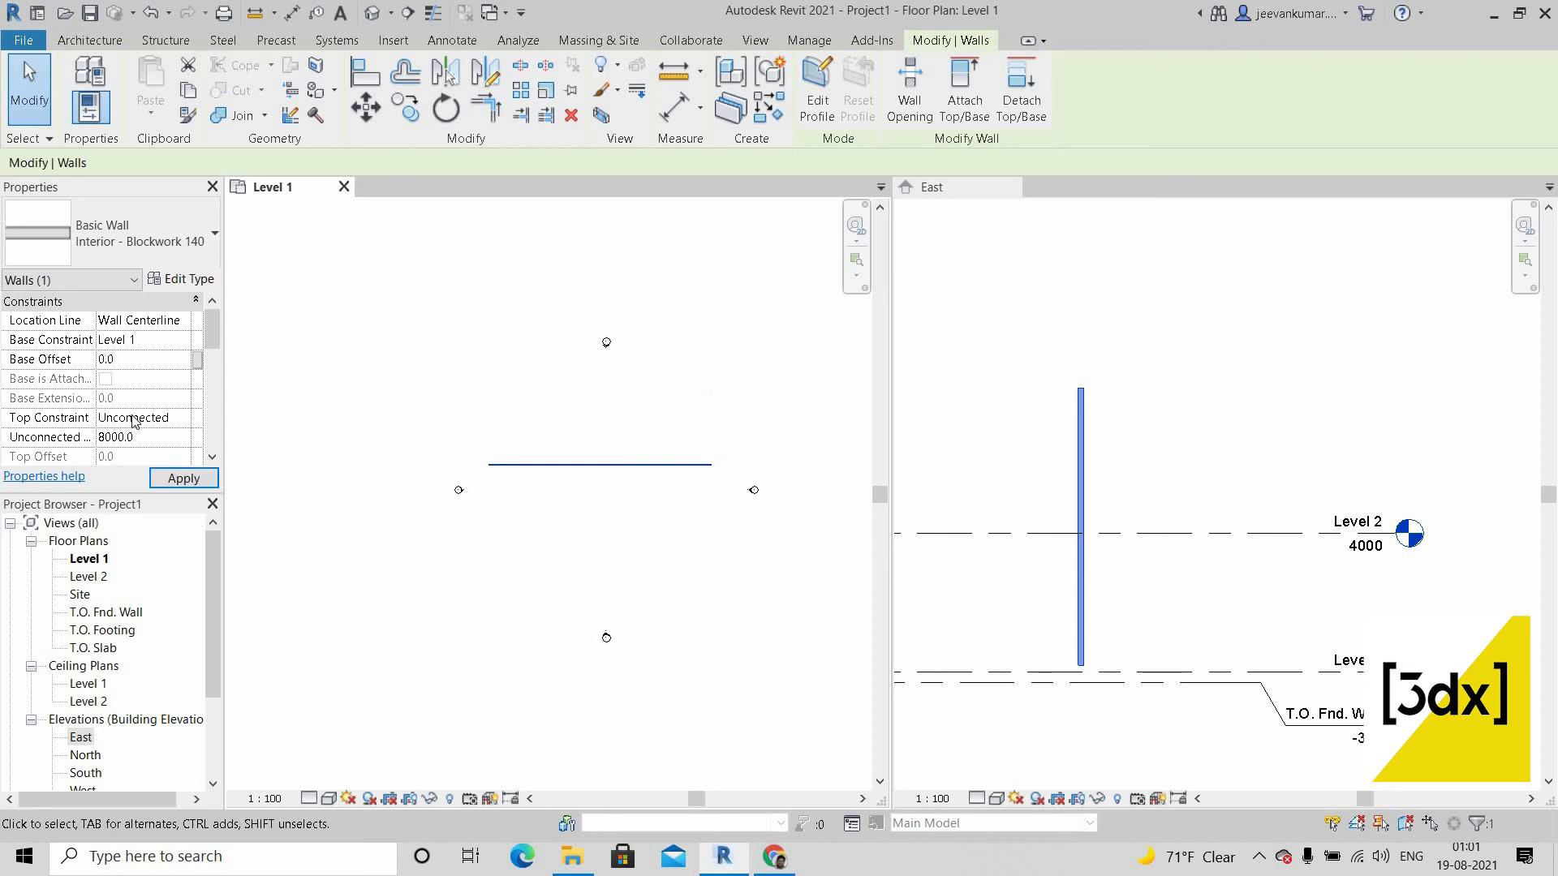
Step: Set the wall's Top Constraint to Up to level: Level 2
{"action": "left_click", "coordinate": [186, 420]}
{"action": "left_click", "coordinate": [183, 420]}
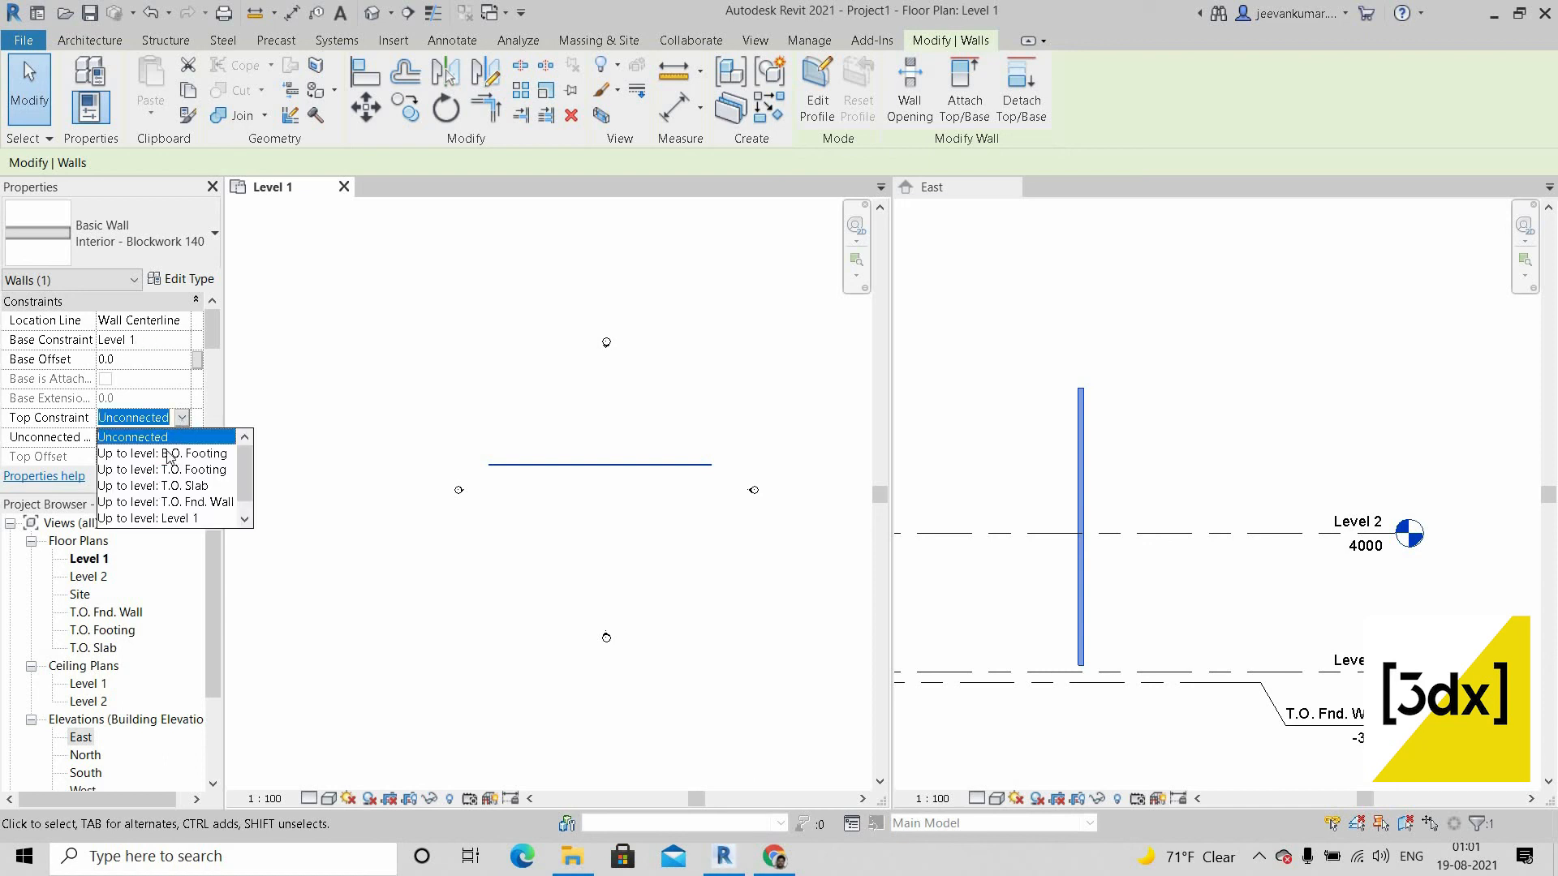
{"action": "scroll", "coordinate": [179, 518], "scroll_direction": "down", "scroll_amount": 1}
{"action": "left_click", "coordinate": [182, 519]}
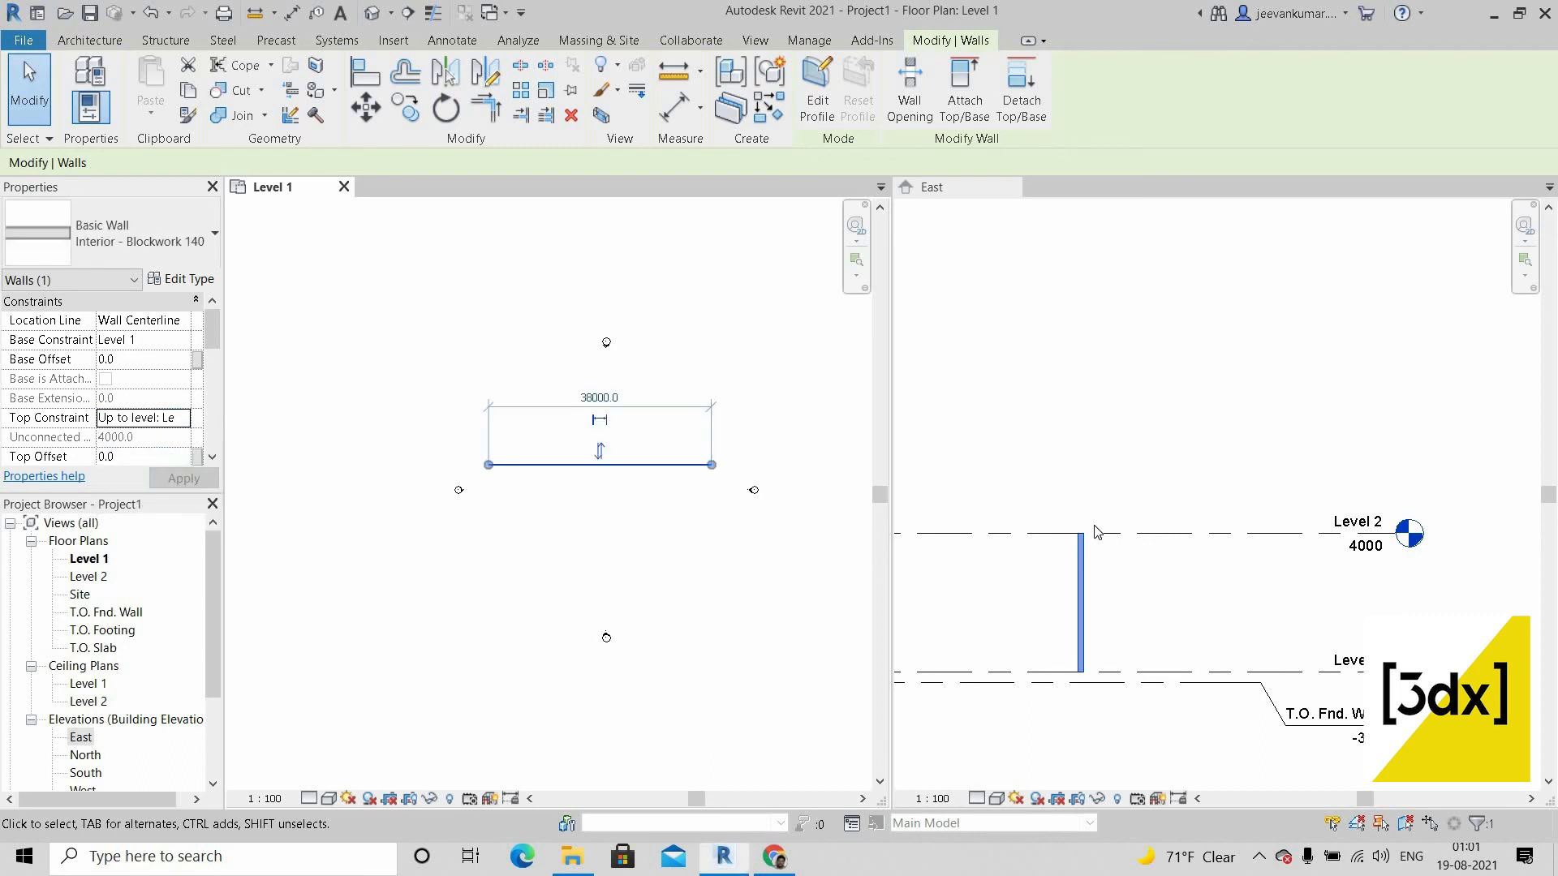
Step: Review the wall's remaining instance properties, including the structural, dimension and identity parameters, and deselect the wall
{"action": "scroll", "coordinate": [138, 412], "scroll_direction": "down", "scroll_amount": 1}
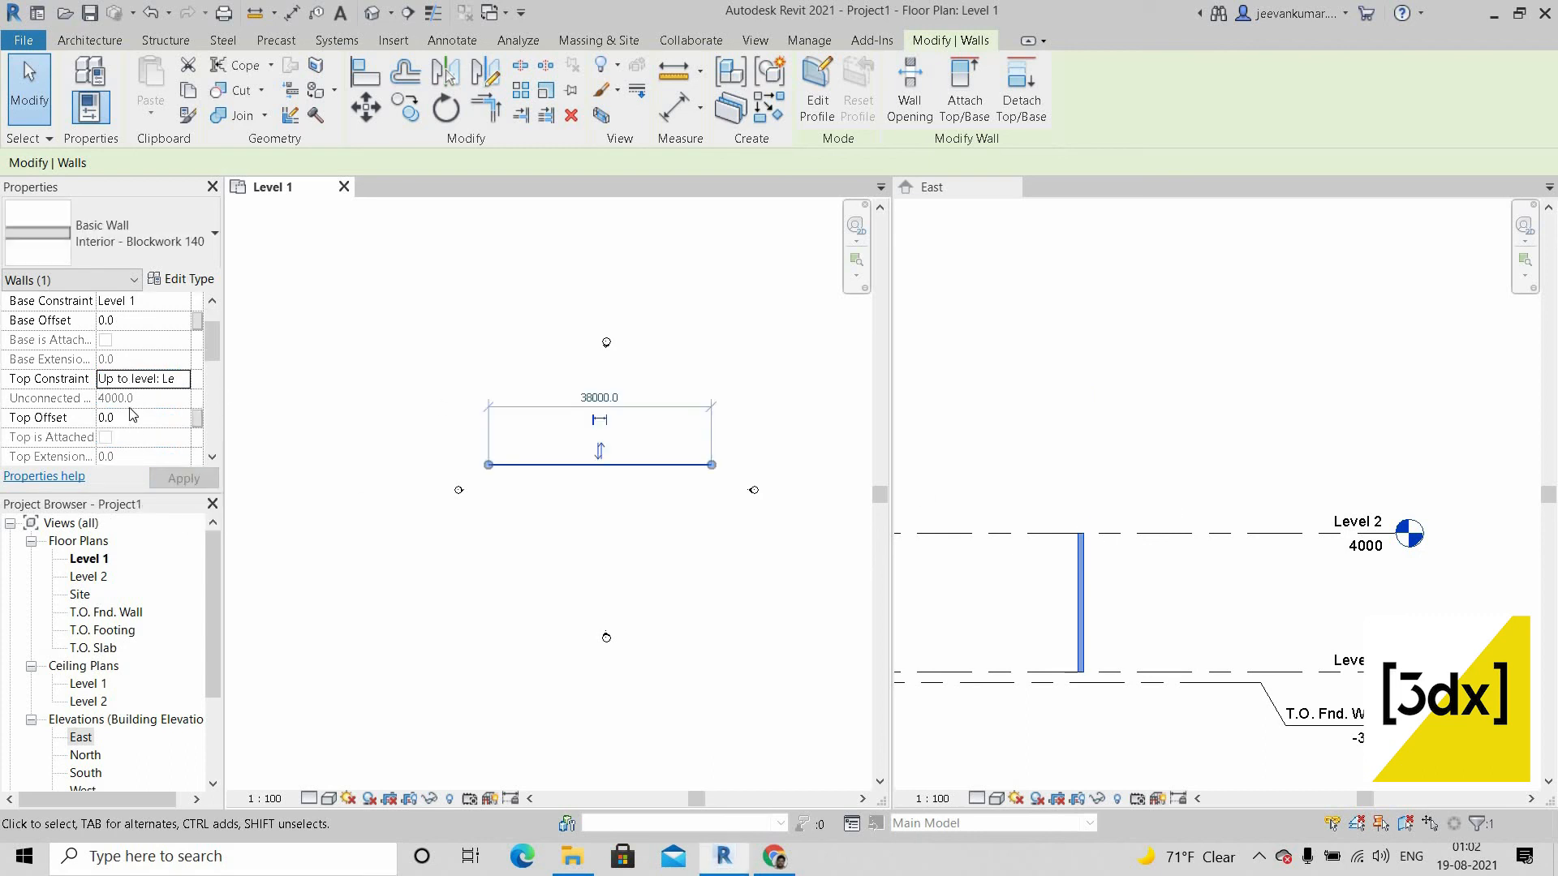
{"action": "scroll", "coordinate": [140, 381], "scroll_direction": "down", "scroll_amount": 4}
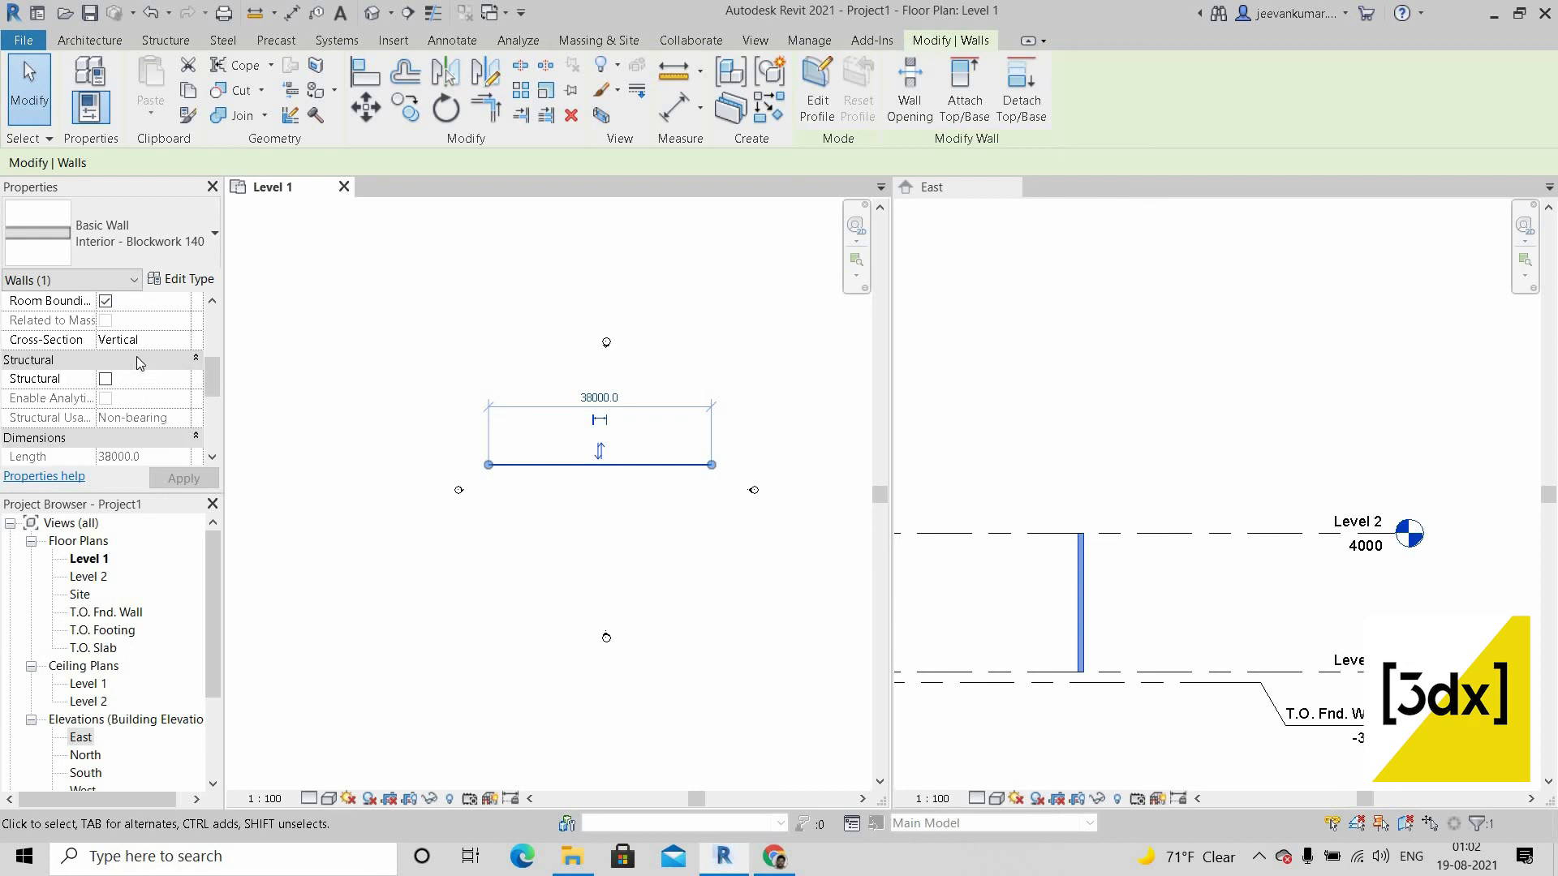
{"action": "scroll", "coordinate": [138, 361], "scroll_direction": "up", "scroll_amount": 3}
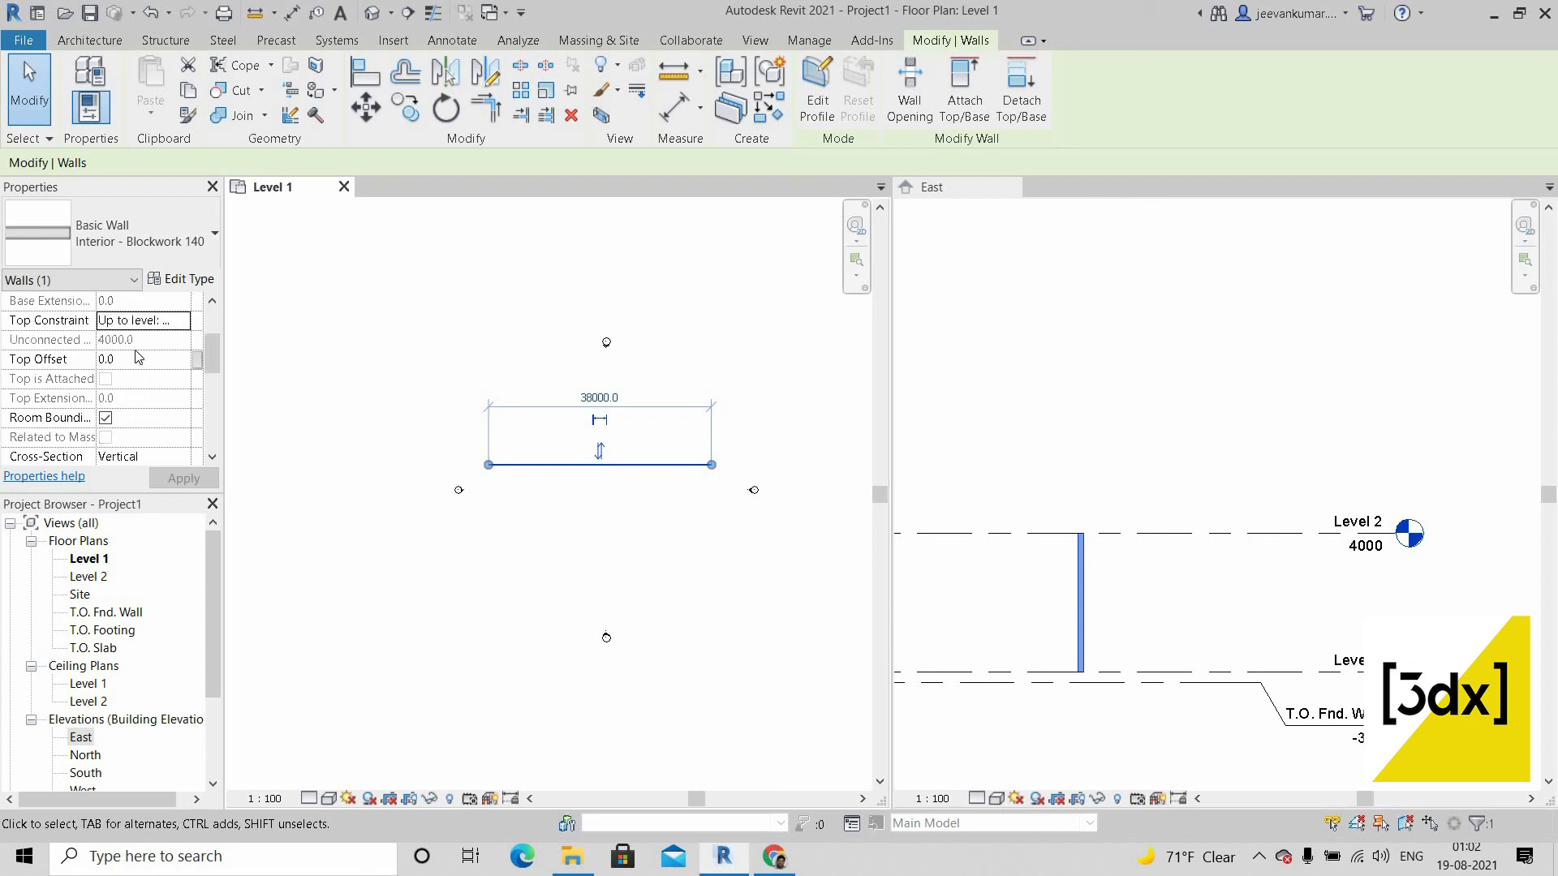
{"action": "scroll", "coordinate": [138, 357], "scroll_direction": "down", "scroll_amount": 2}
{"action": "scroll", "coordinate": [136, 357], "scroll_direction": "down", "scroll_amount": 2}
{"action": "scroll", "coordinate": [135, 357], "scroll_direction": "up", "scroll_amount": 1}
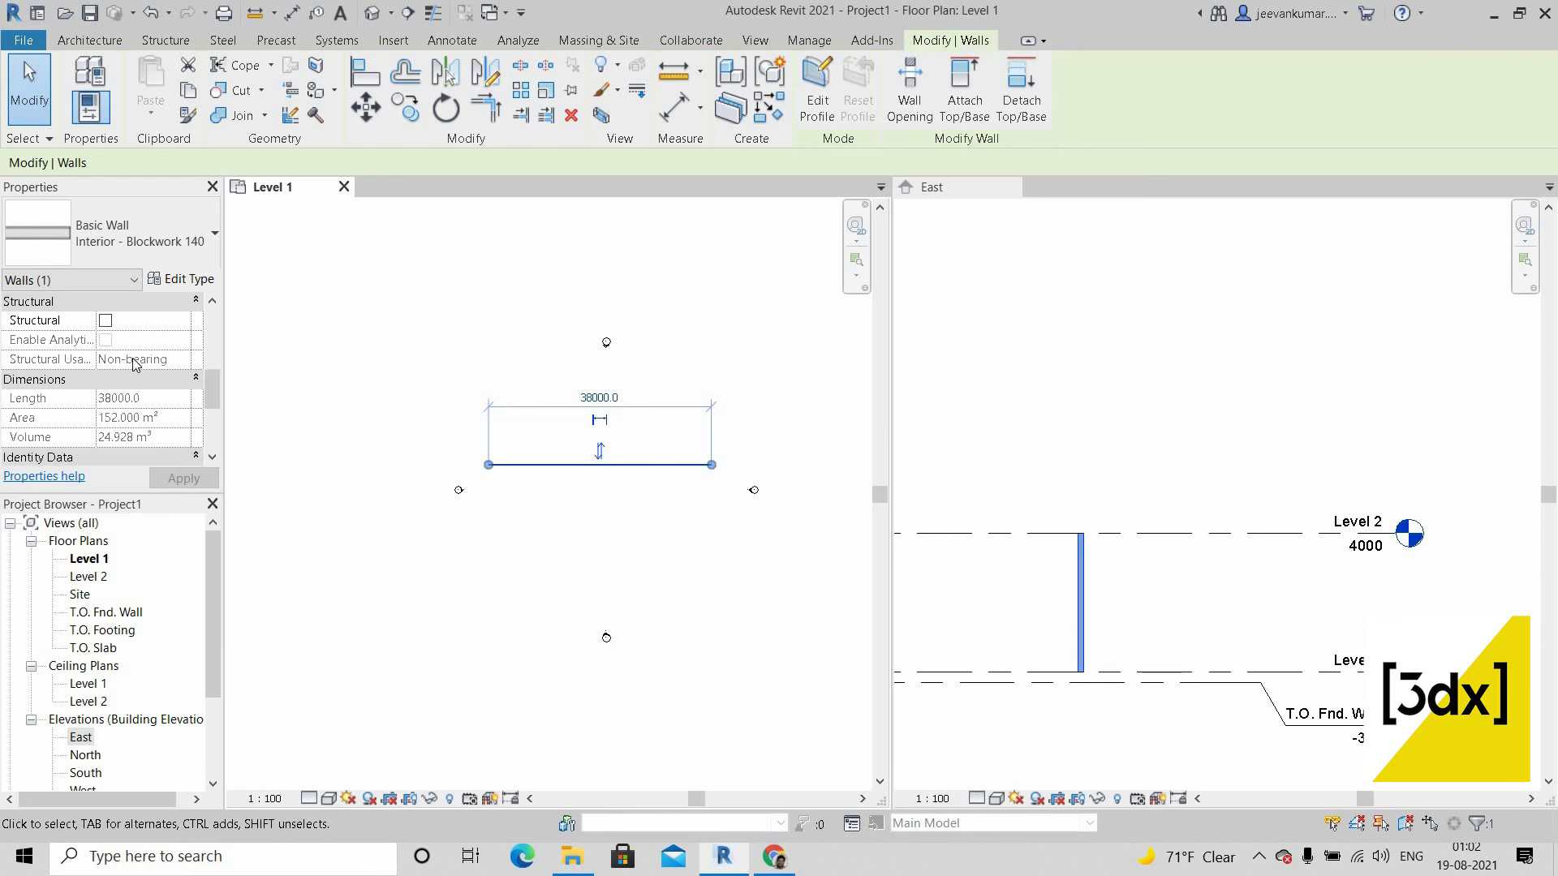
{"action": "scroll", "coordinate": [114, 380], "scroll_direction": "down", "scroll_amount": 1}
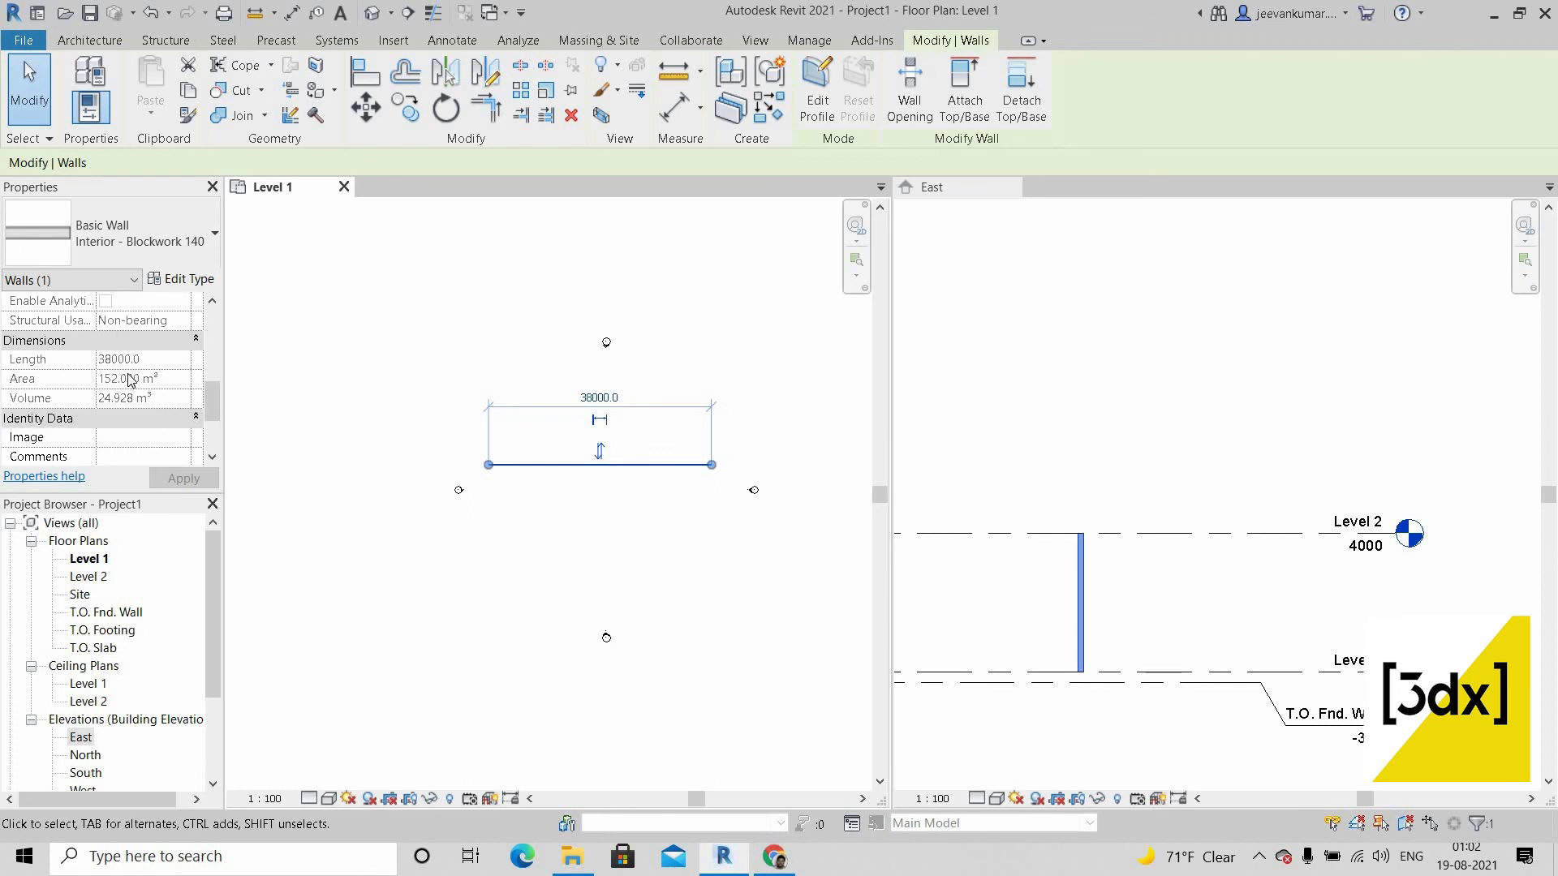
{"action": "left_click", "coordinate": [129, 376]}
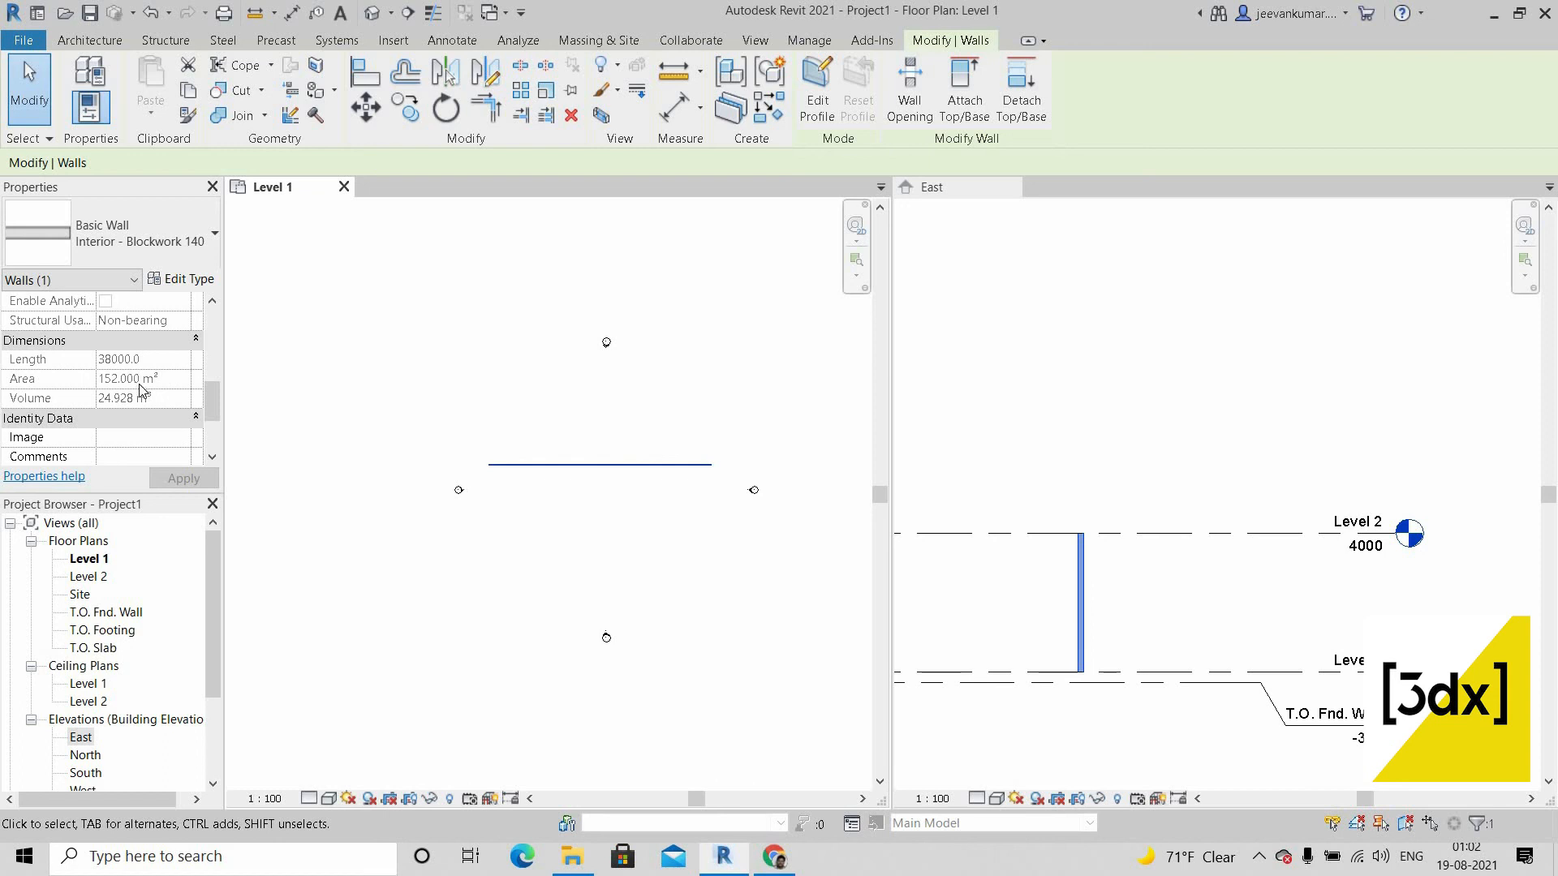
{"action": "scroll", "coordinate": [142, 390], "scroll_direction": "down", "scroll_amount": 5}
{"action": "scroll", "coordinate": [141, 384], "scroll_direction": "up", "scroll_amount": 10}
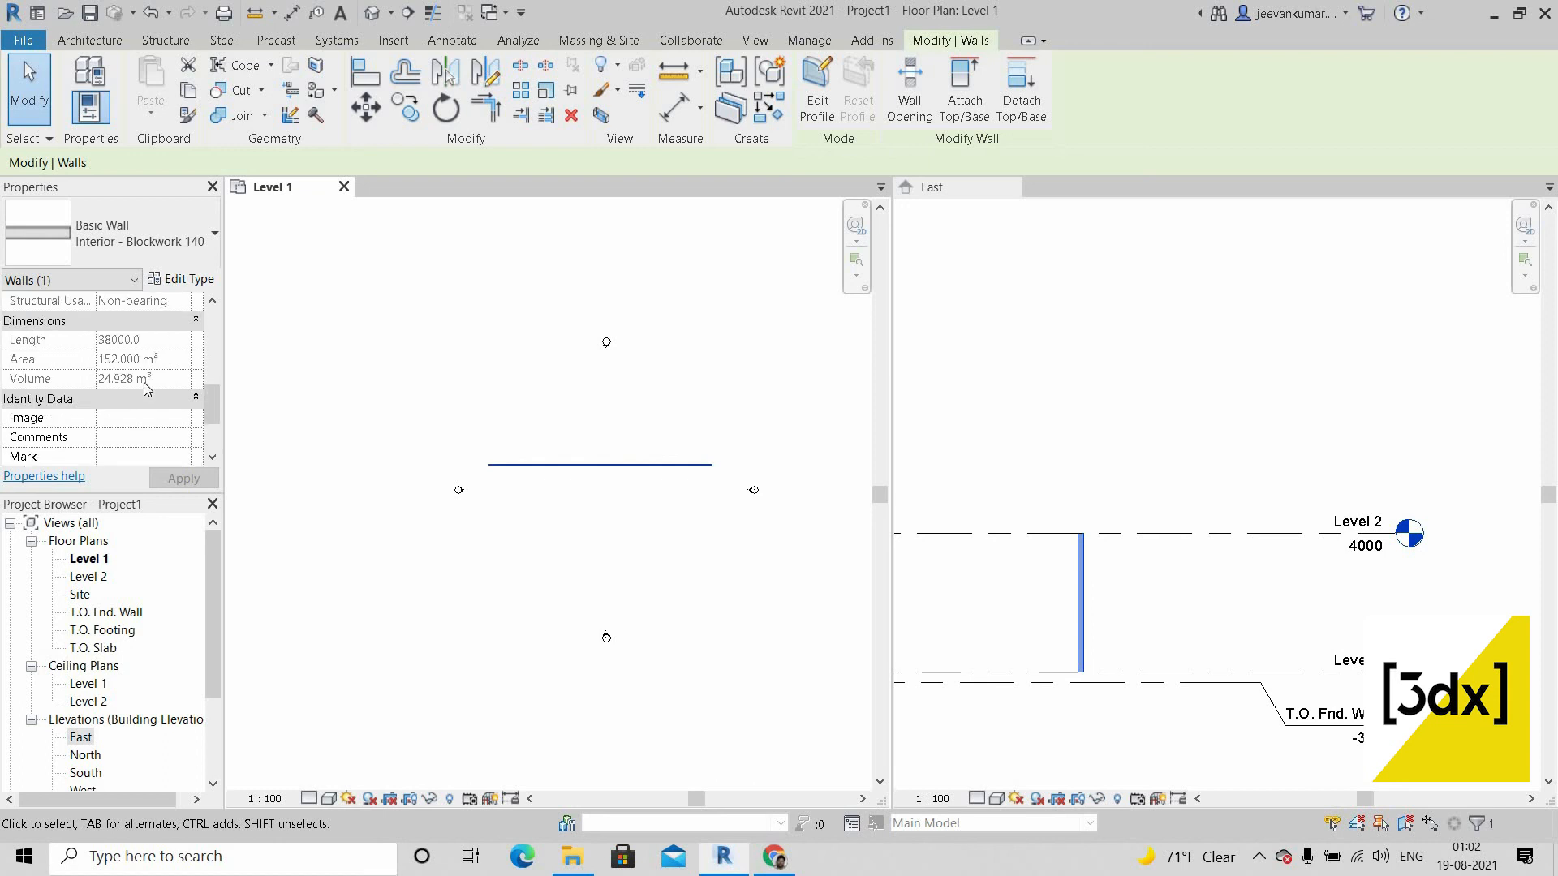
{"action": "scroll", "coordinate": [149, 384], "scroll_direction": "up", "scroll_amount": 2}
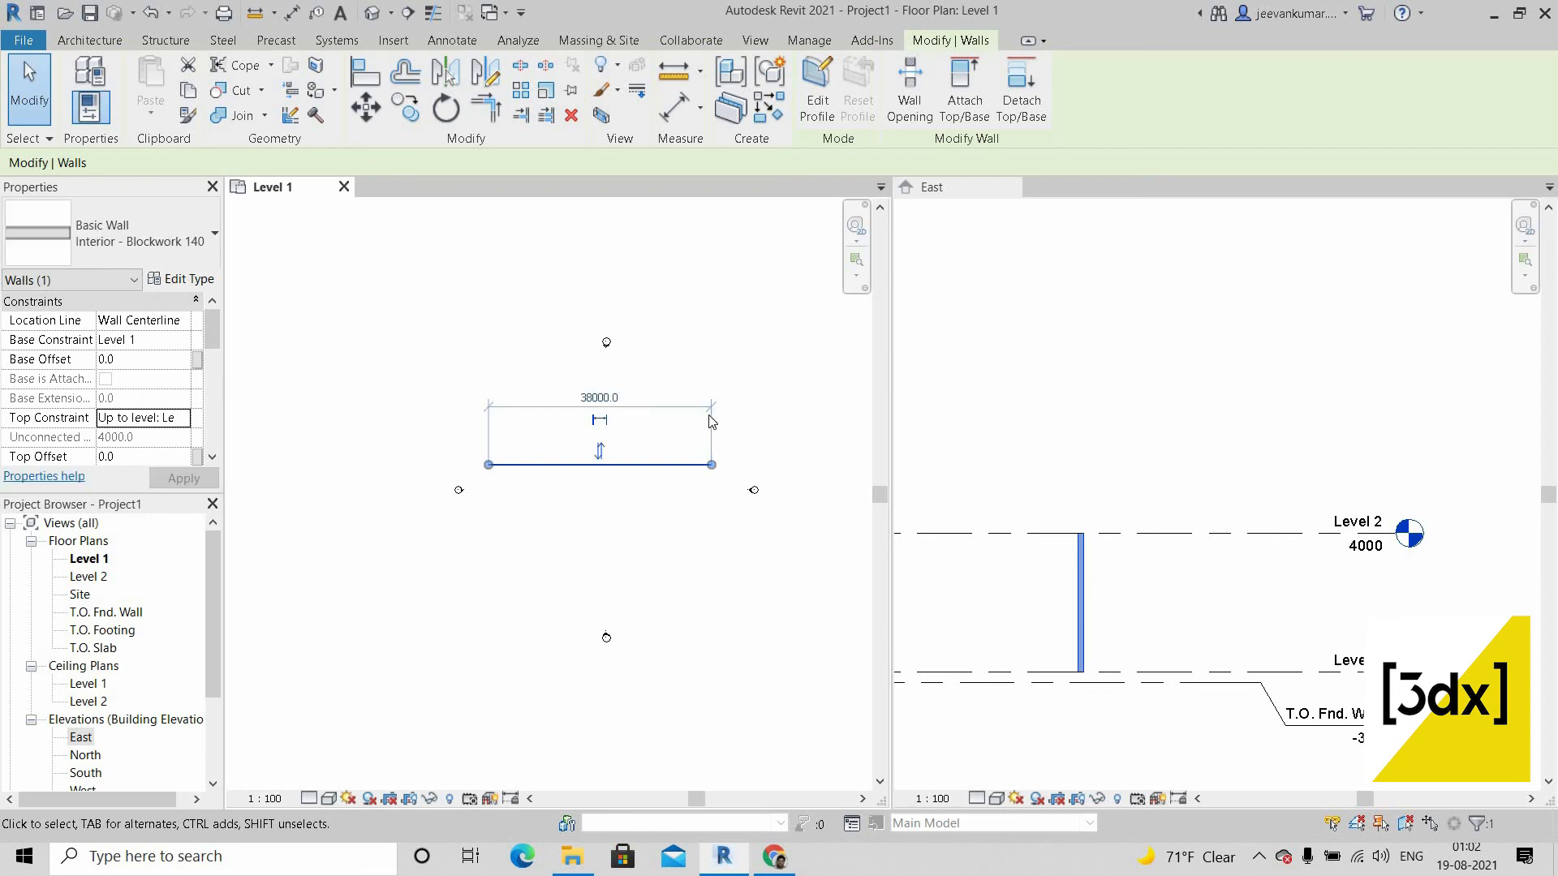
{"action": "middle_click_drag", "start_coordinate": [711, 415], "coordinate": [717, 441]}
{"action": "scroll", "coordinate": [718, 442], "scroll_direction": "down", "scroll_amount": 1}
{"action": "left_click", "coordinate": [775, 430]}
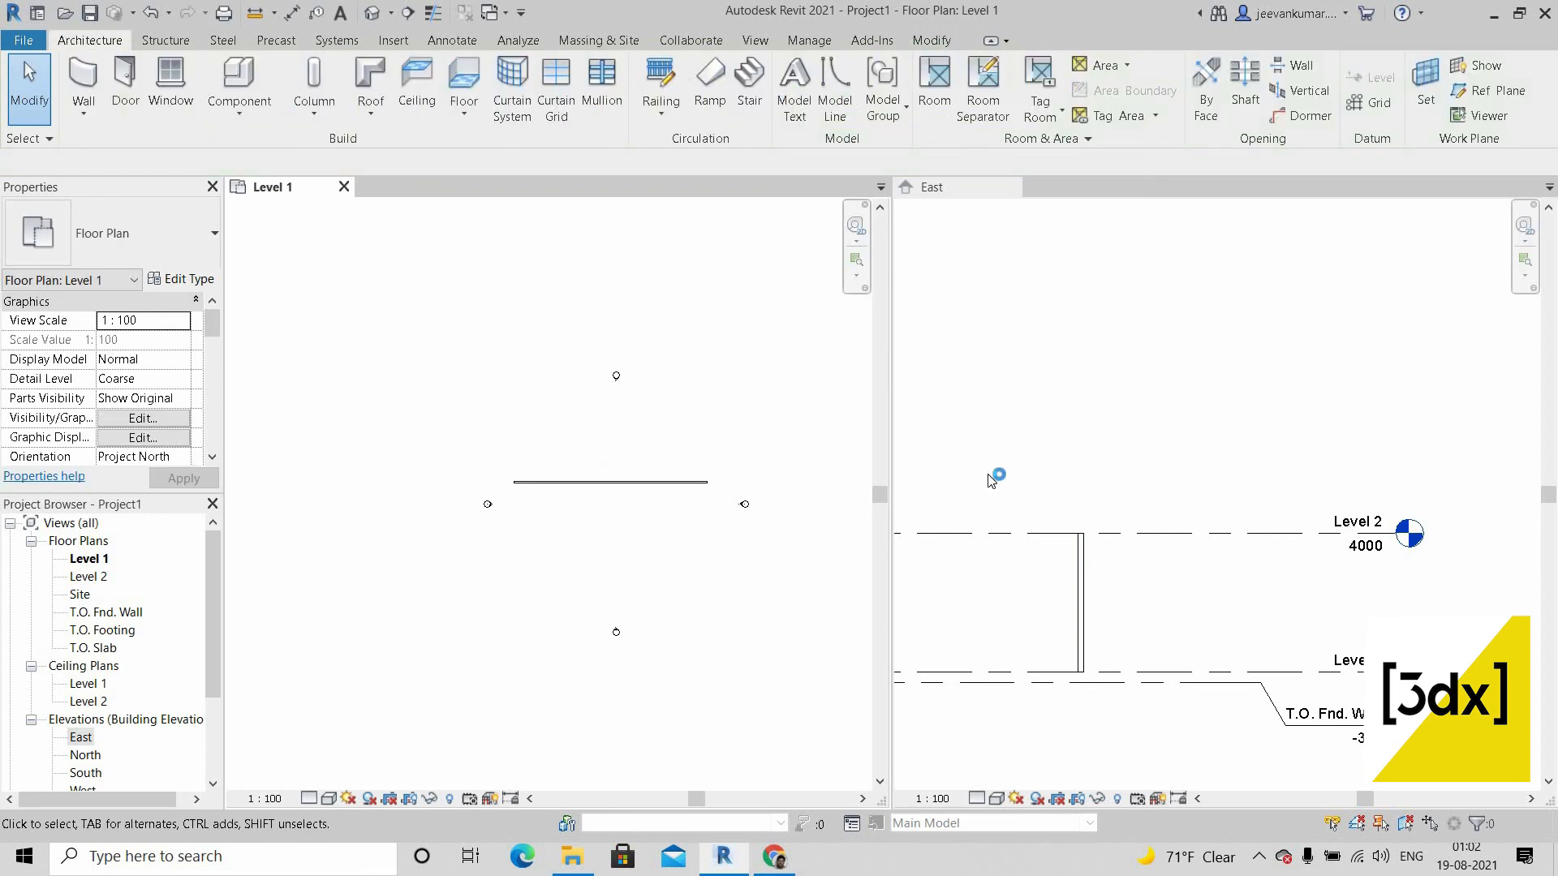